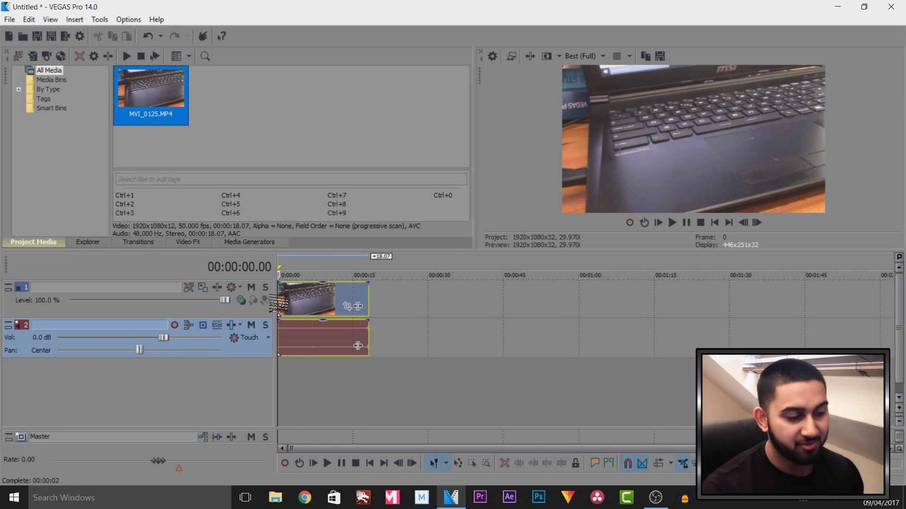
Trim 2 seconds off the start of the MVI_0125.MP4 clip and play it back.
scroll(280, 303, up, 3)
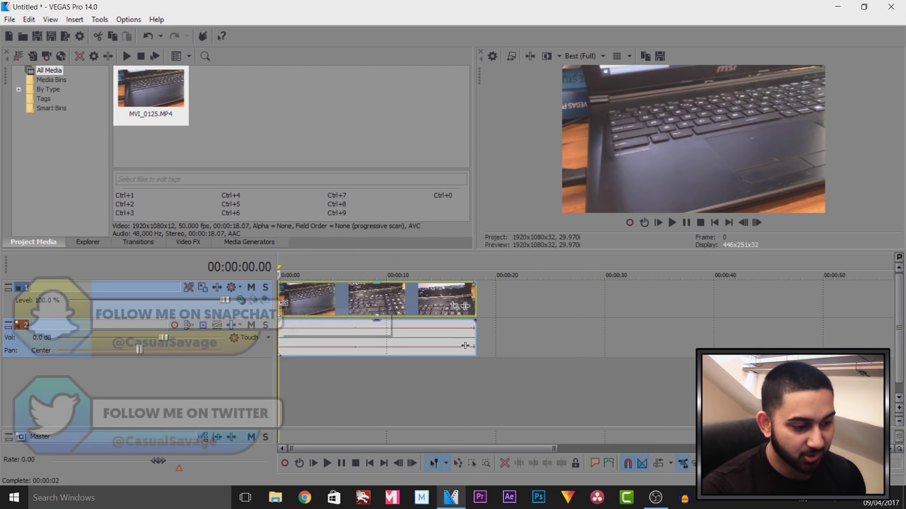
mouse_move(279, 303)
mouse_down()
mouse_move(301, 305)
mouse_move(290, 306)
mouse_up()
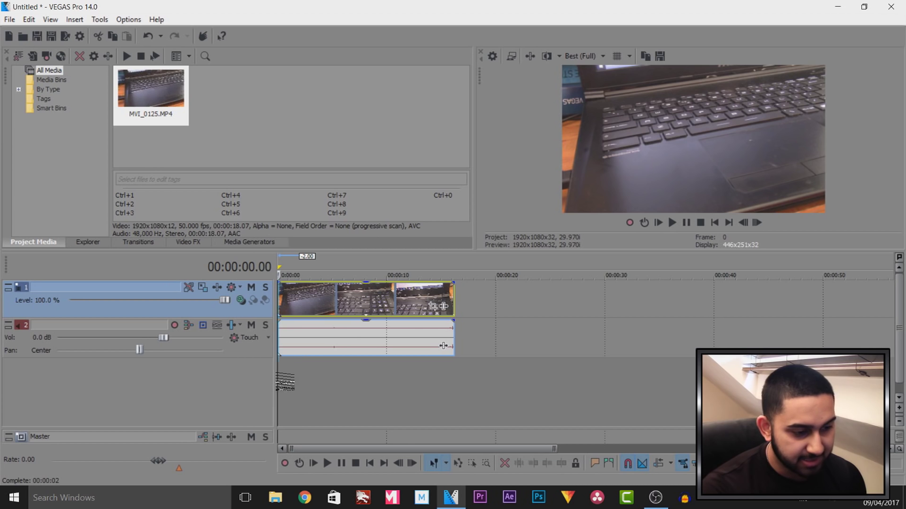
key(space)
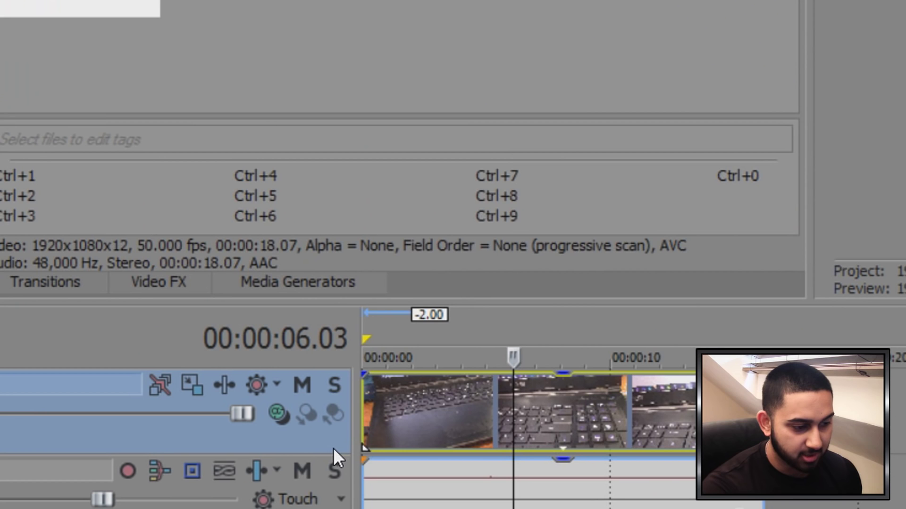
right_click(265, 315)
Insert a new empty video track above the clip and restore the Default window layout.
click(508, 79)
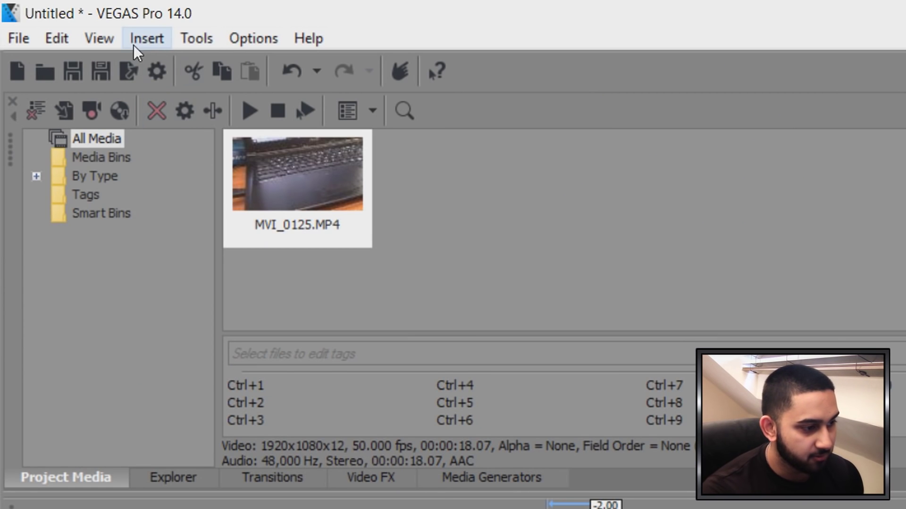
click(99, 38)
mouse_move(178, 132)
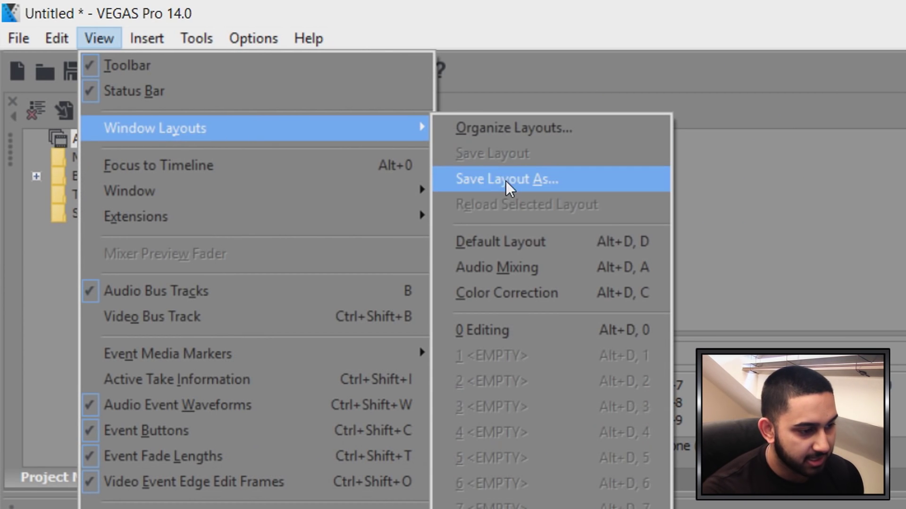
click(565, 244)
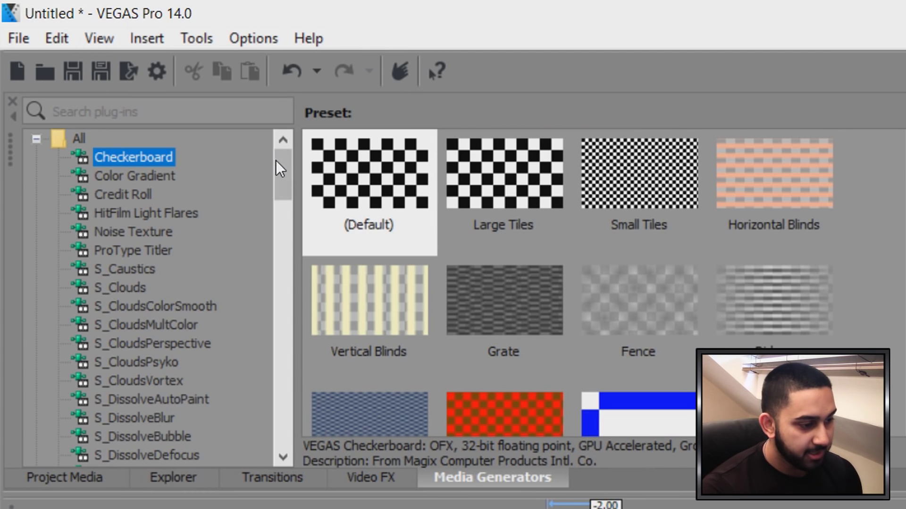
Place a Cyan Solid Color event on the new video track.
drag(277, 170, 283, 418)
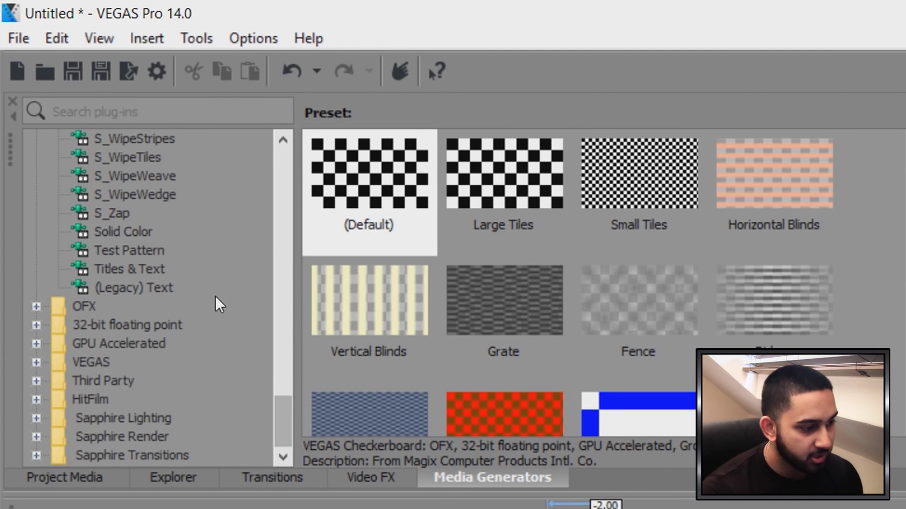
click(153, 233)
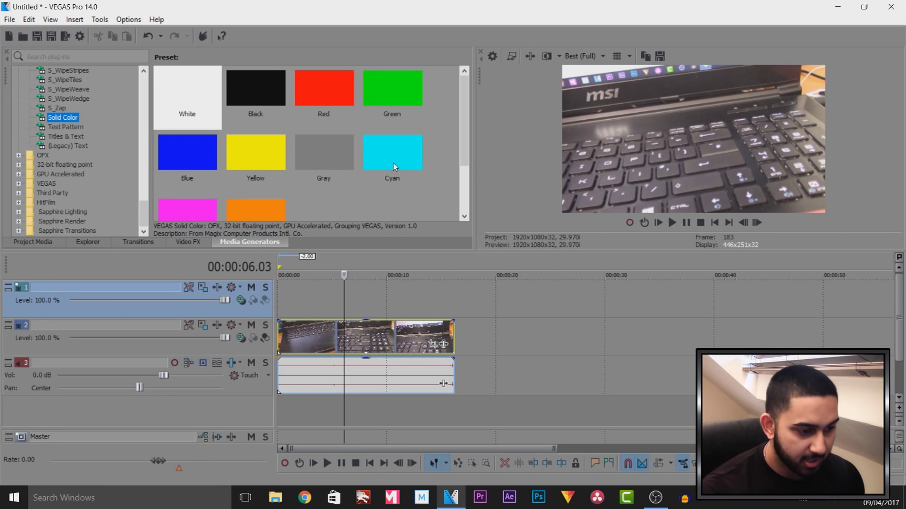
drag(394, 163, 358, 310)
click(365, 47)
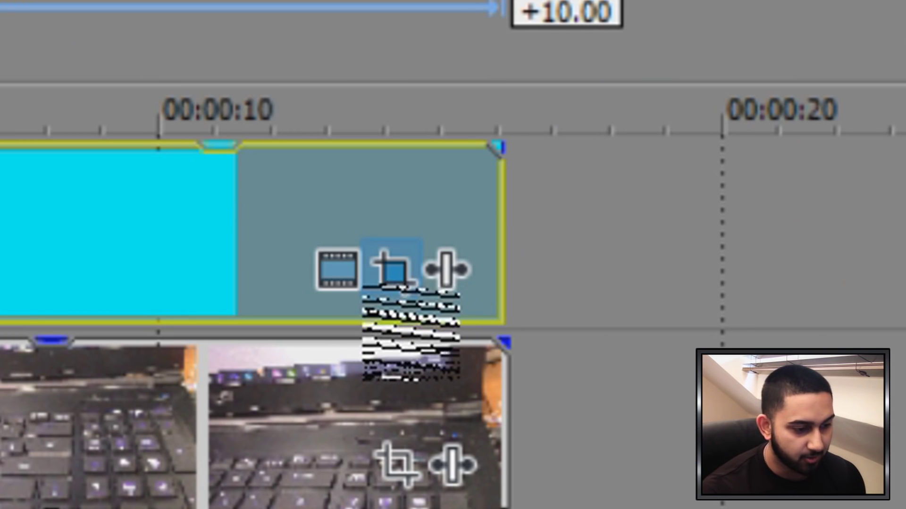
click(442, 307)
Enable Mask on the cyan event and draw a small dot-sized ellipse mask.
click(31, 439)
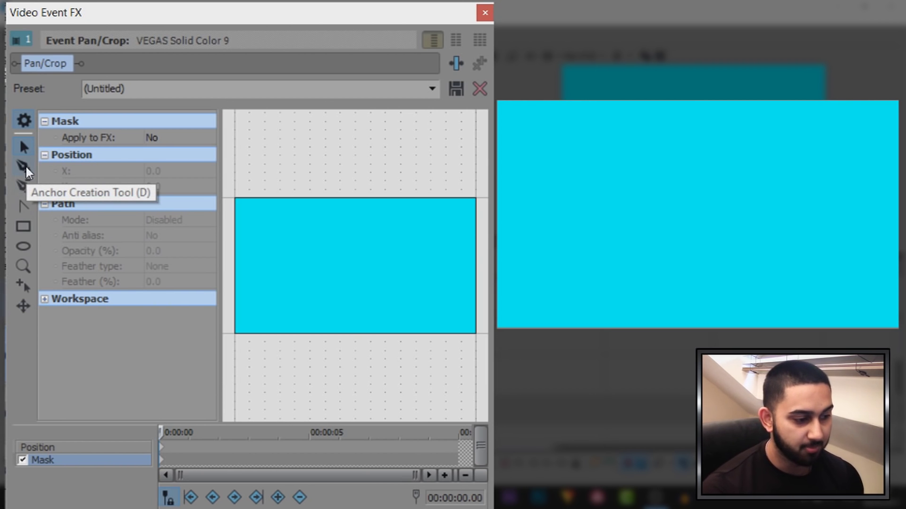
click(24, 246)
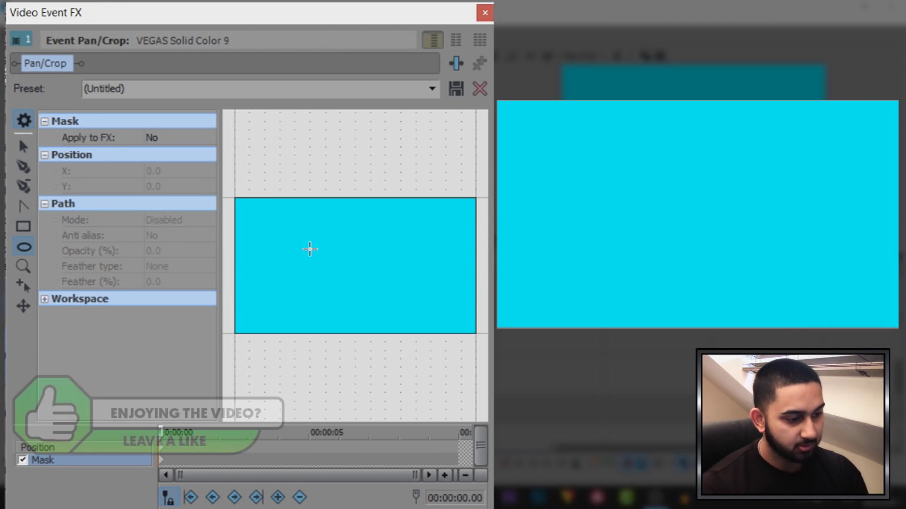
drag(290, 237, 331, 279)
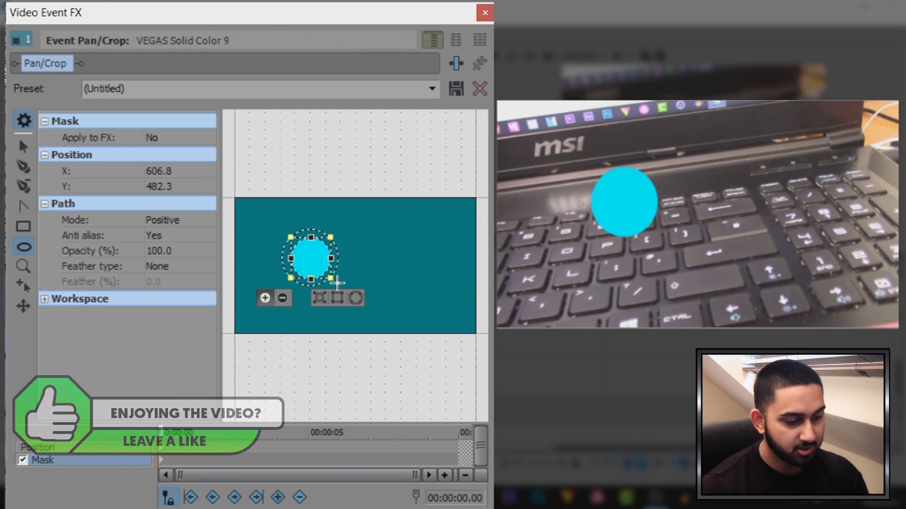
key(ctrl+z)
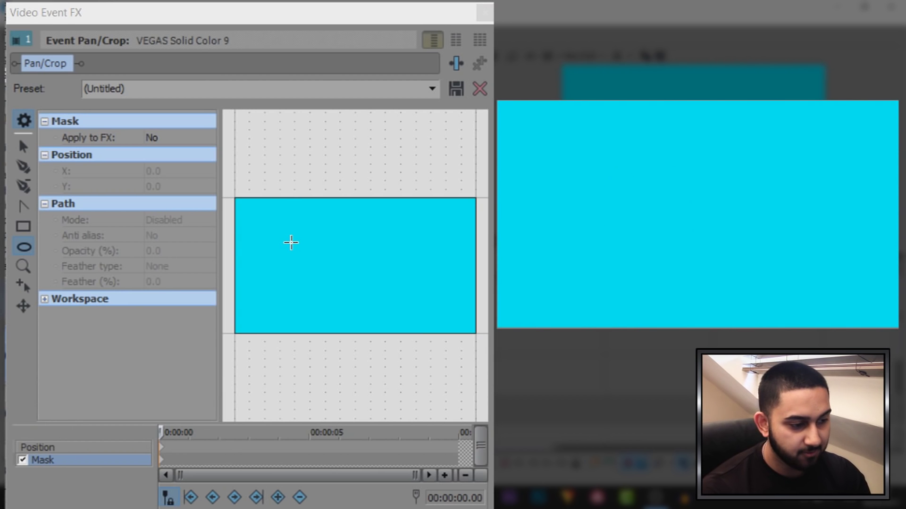
click(296, 246)
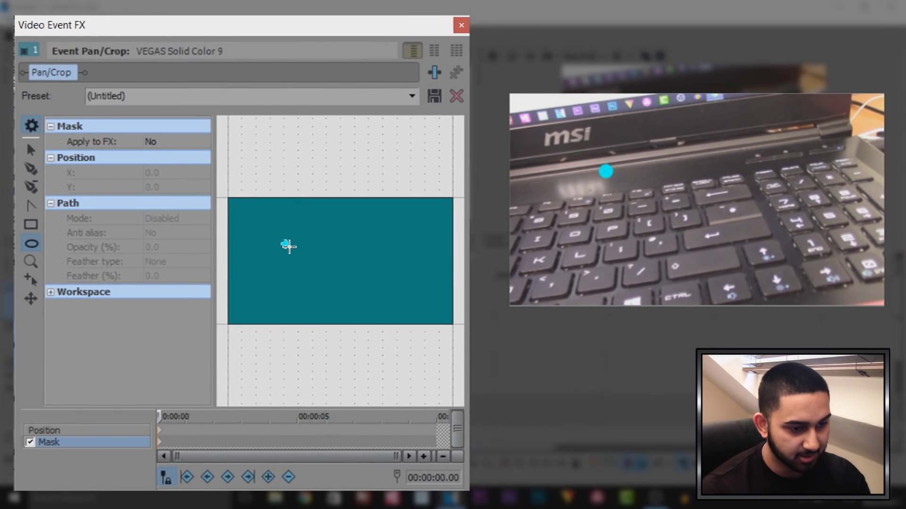
click(298, 247)
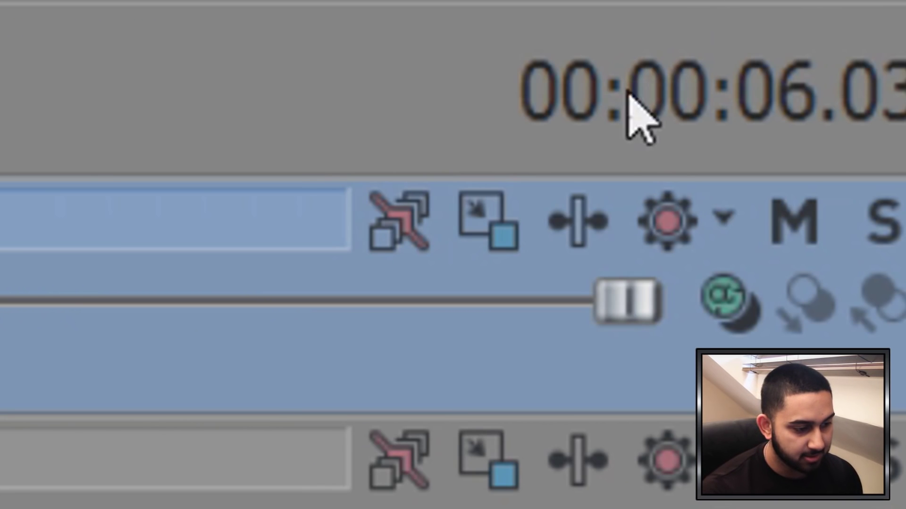
Keyframe the cyan track's motion to position the dot over the keyboard.
click(489, 221)
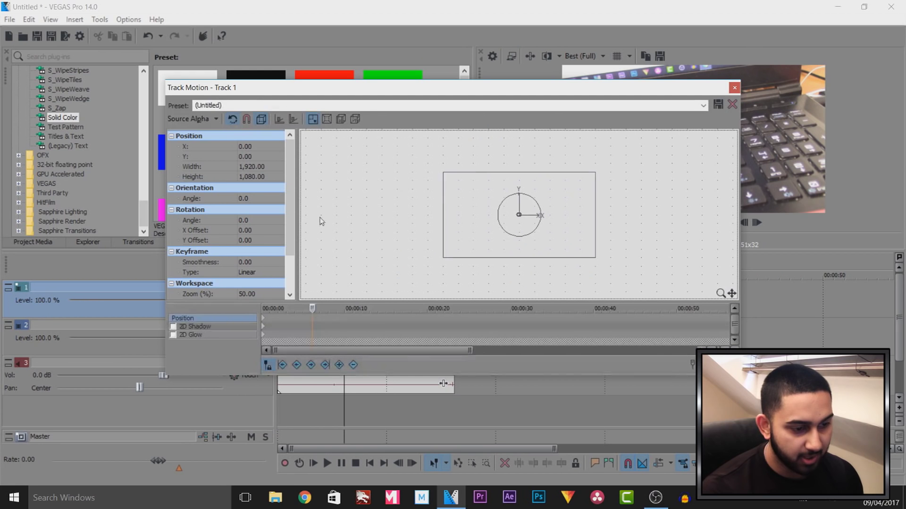
drag(741, 80, 545, 60)
drag(487, 197, 542, 208)
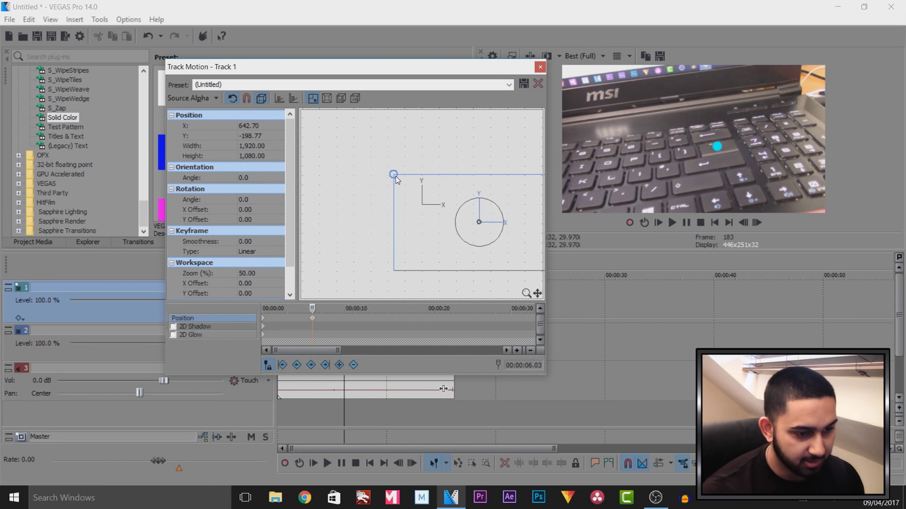
drag(409, 184, 413, 188)
click(540, 67)
Insert a new top track holding a White solid colour event.
right_click(250, 315)
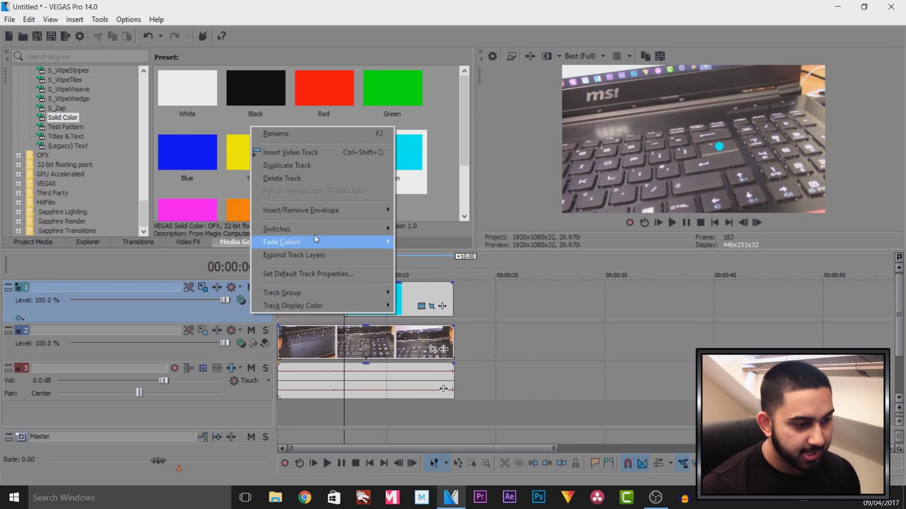
click(332, 156)
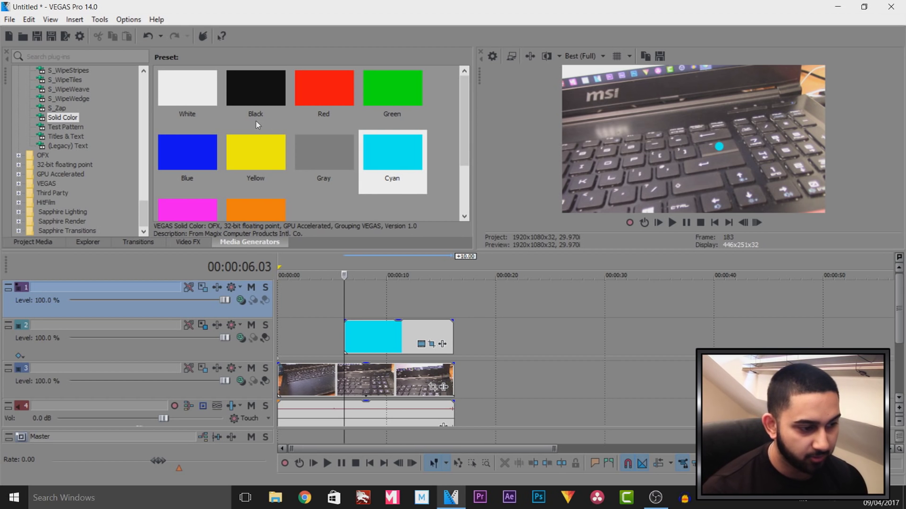
drag(188, 91, 348, 293)
click(360, 47)
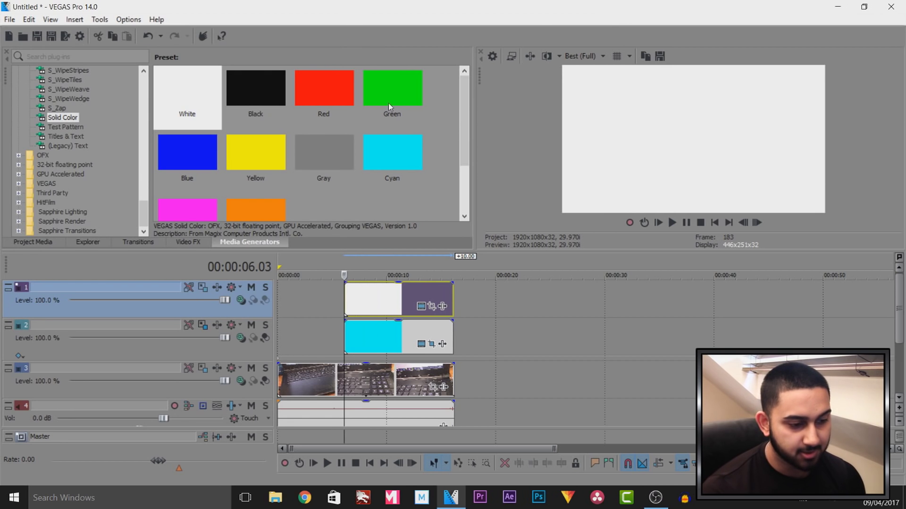
Mask the white solid with a small rectangle to form a thin line.
click(442, 306)
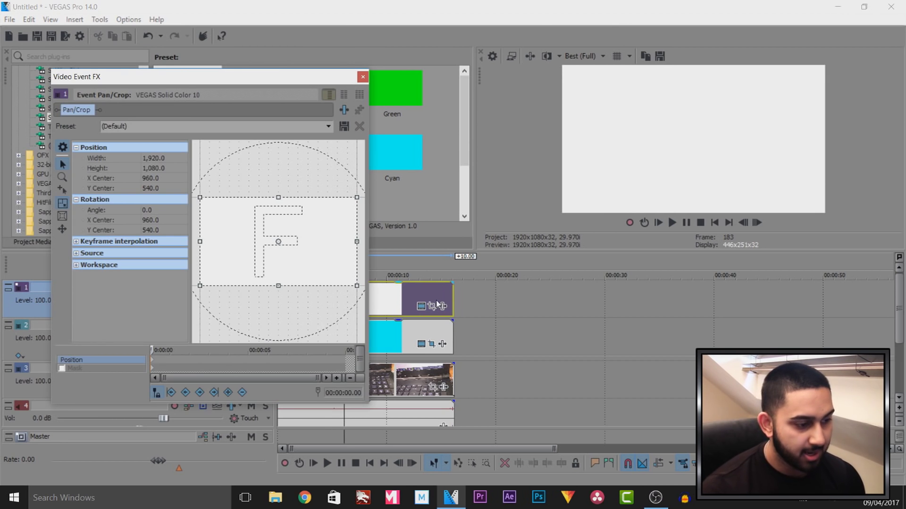
click(62, 368)
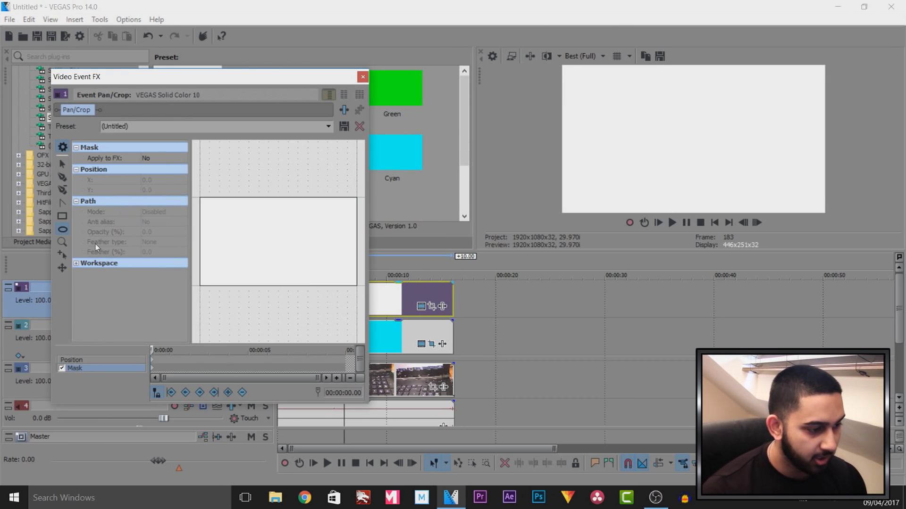
click(63, 216)
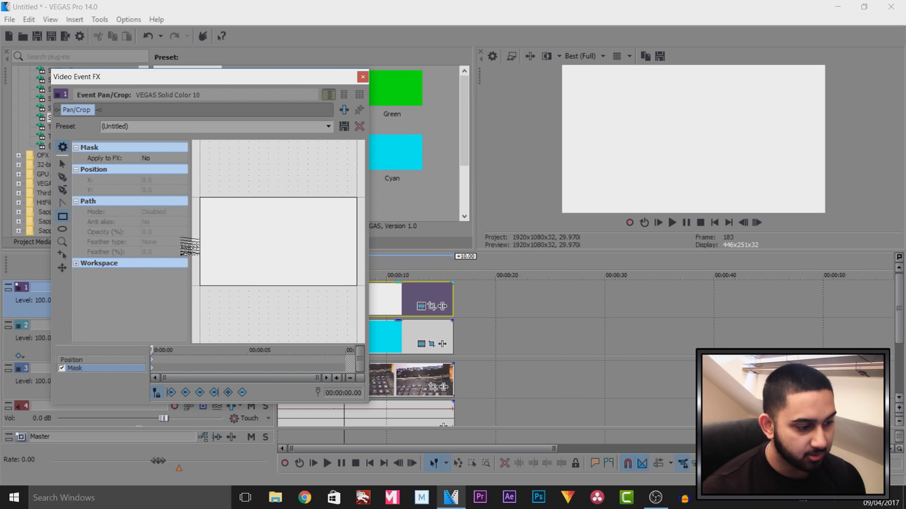
drag(225, 237, 231, 240)
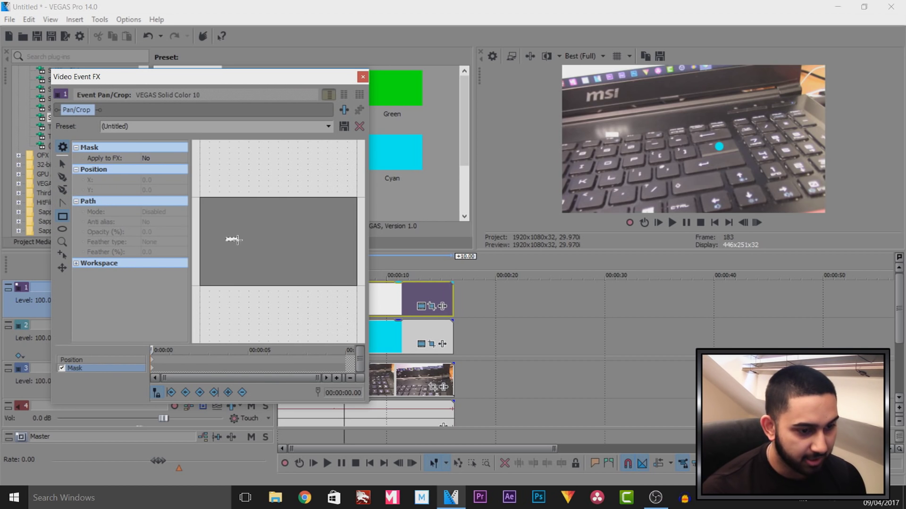
click(363, 76)
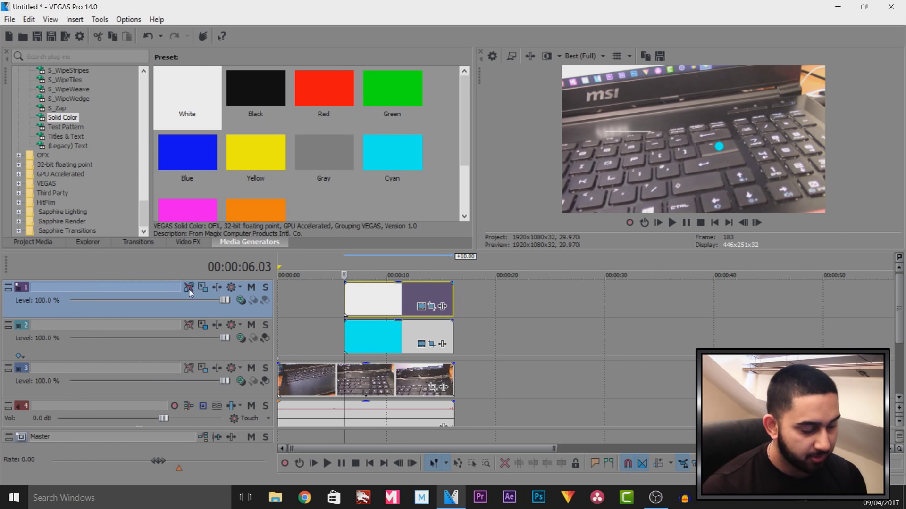
Rotate track 1 to about 28.9° so the line points at the cyan dot.
click(204, 285)
drag(443, 67, 375, 70)
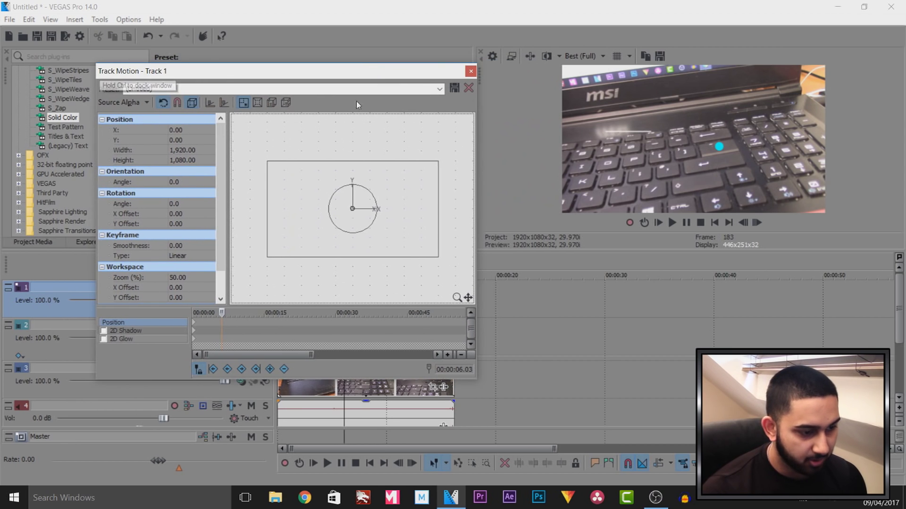
drag(366, 190, 427, 265)
click(471, 71)
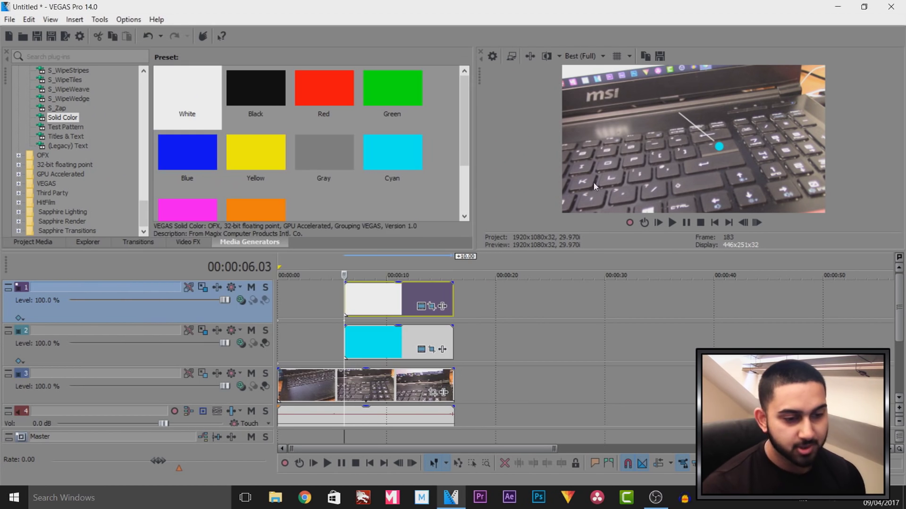
right_click(262, 309)
Add a new top track with a non-bold '# KEY' (Legacy) Text Soft Shadow event.
click(353, 148)
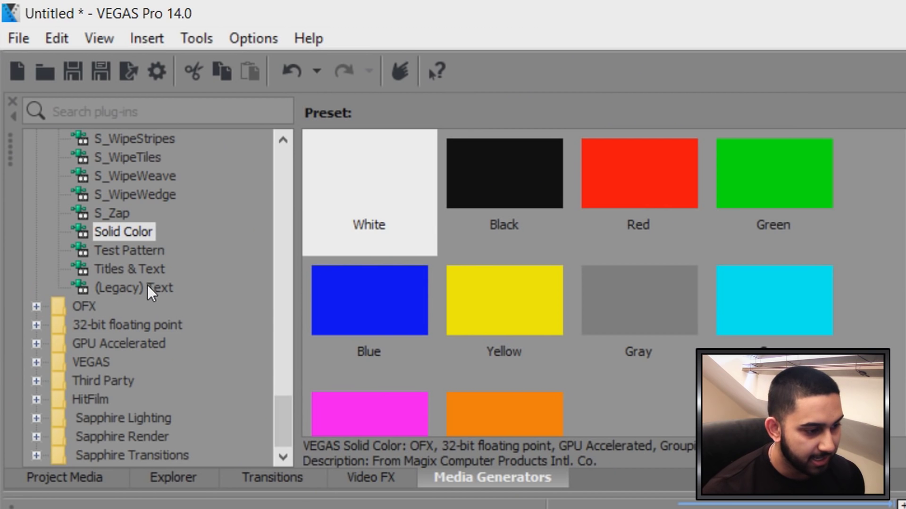
click(156, 288)
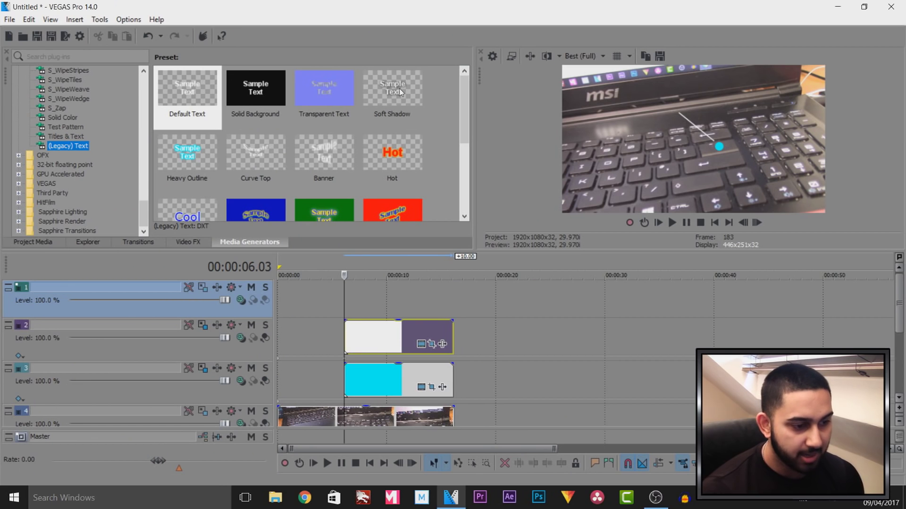
drag(400, 92, 363, 300)
text(# KEY)
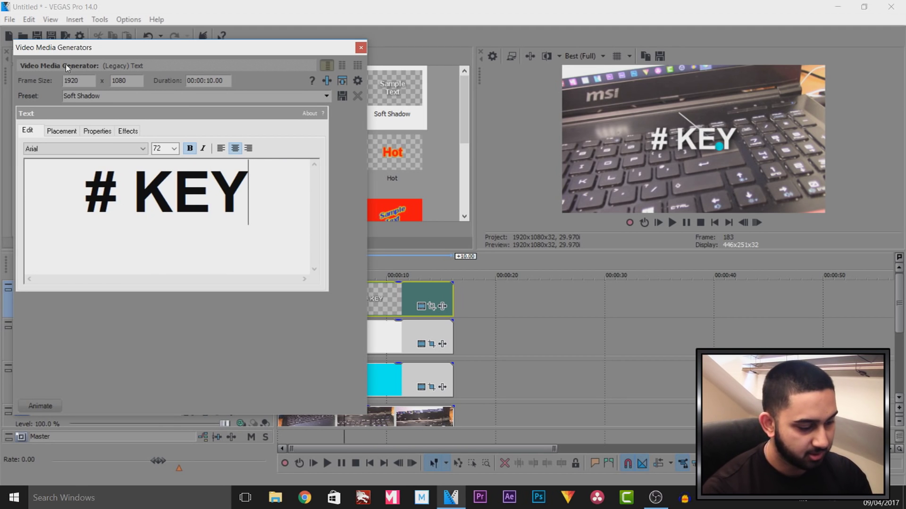
key(ctrl+a)
click(190, 148)
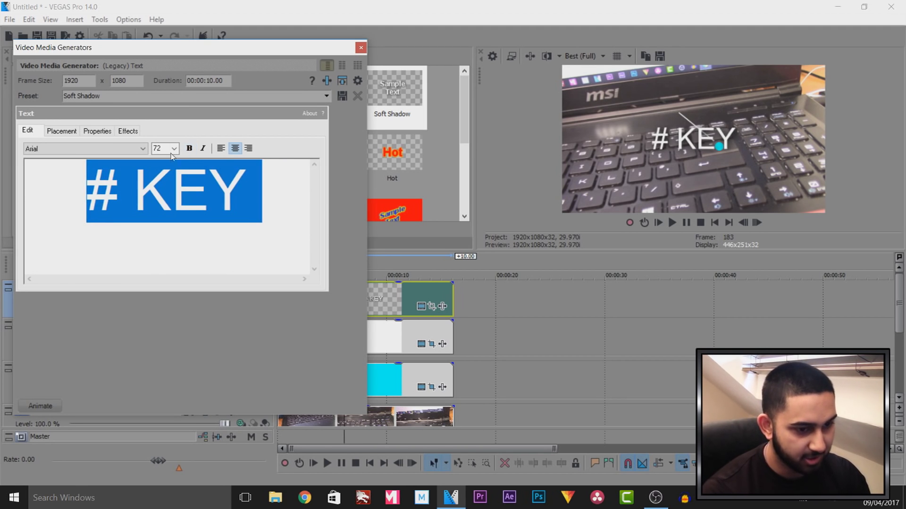
click(121, 149)
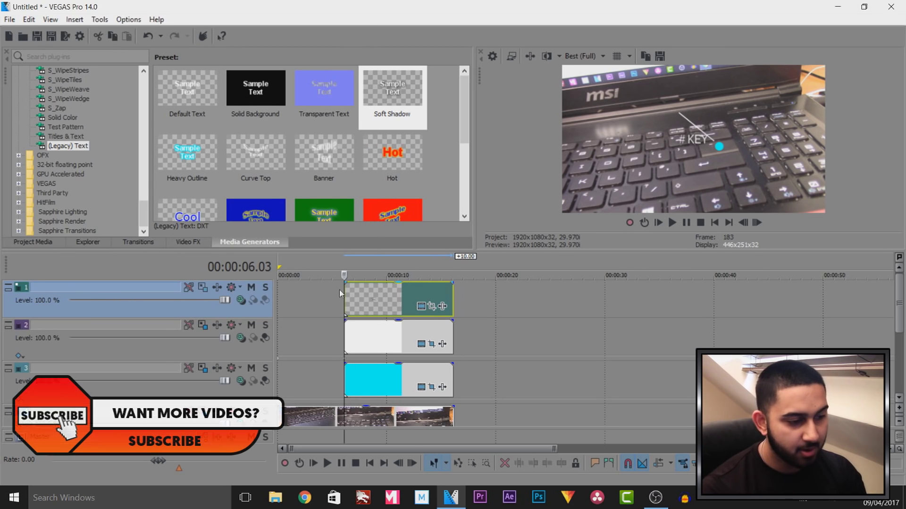
Move the '# KEY' label up-left to the line's far end with Track Motion.
click(205, 291)
drag(403, 234, 397, 222)
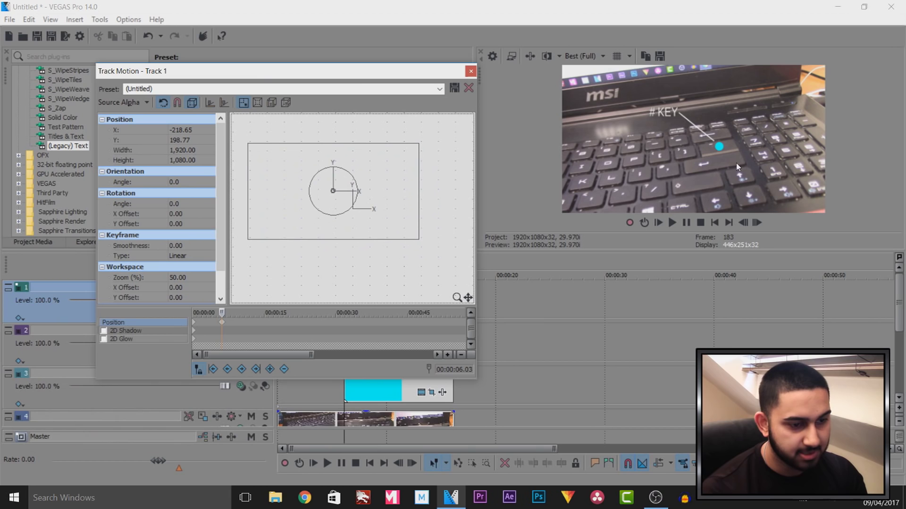
click(473, 74)
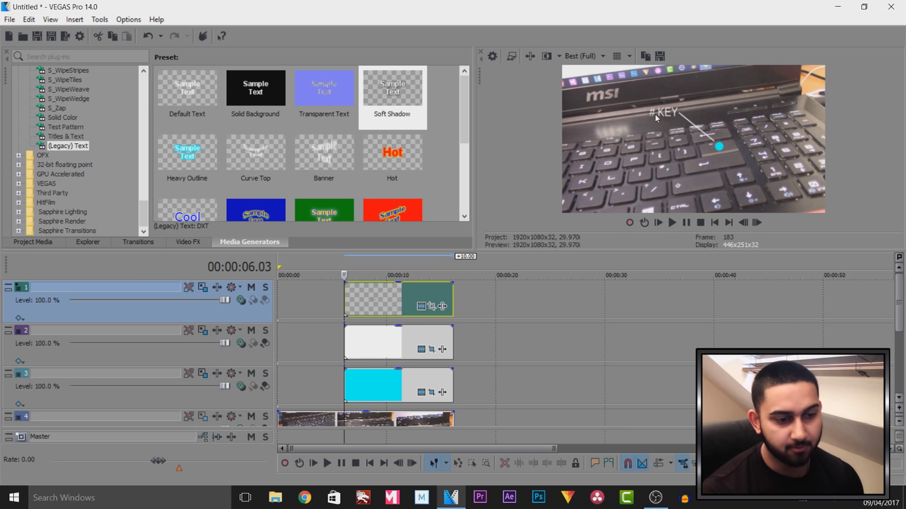
Preview the callout from about 4 seconds, then pause and scrub back to about 00:00:06.03.
click(329, 378)
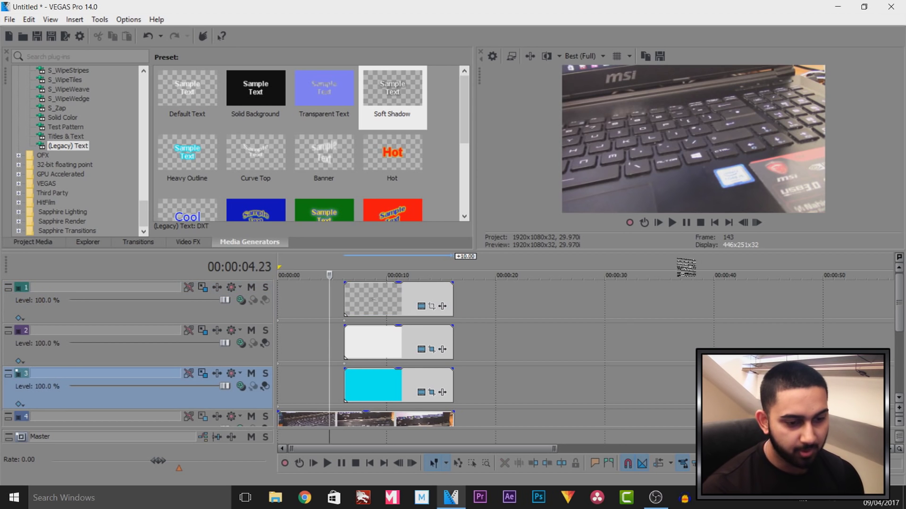
click(685, 225)
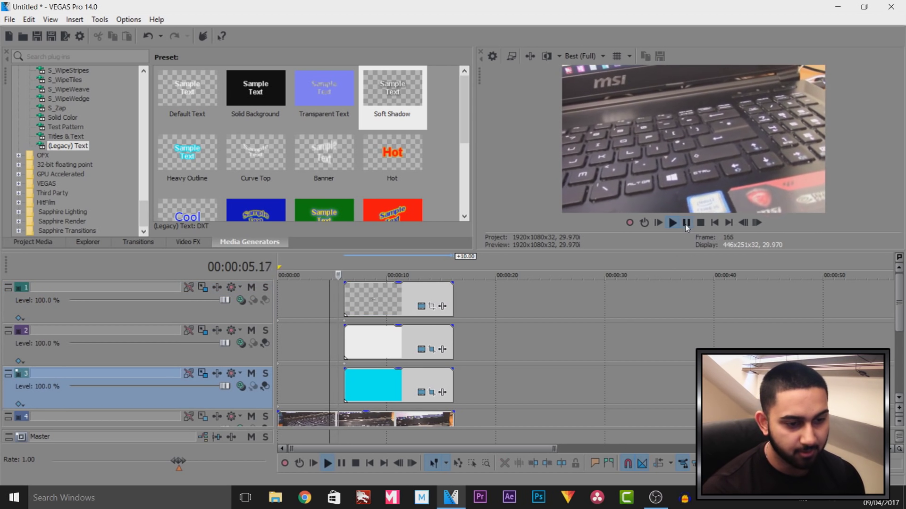
click(686, 226)
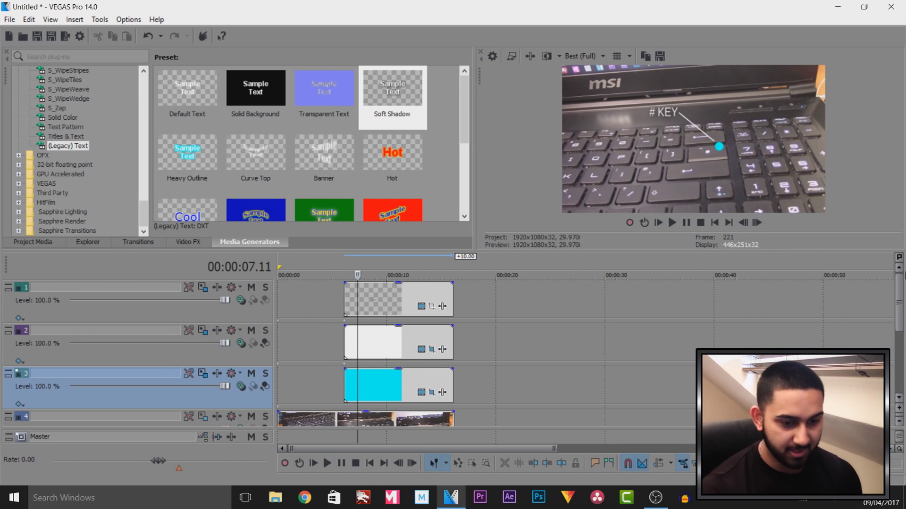
scroll(899, 307, down, 1)
click(350, 343)
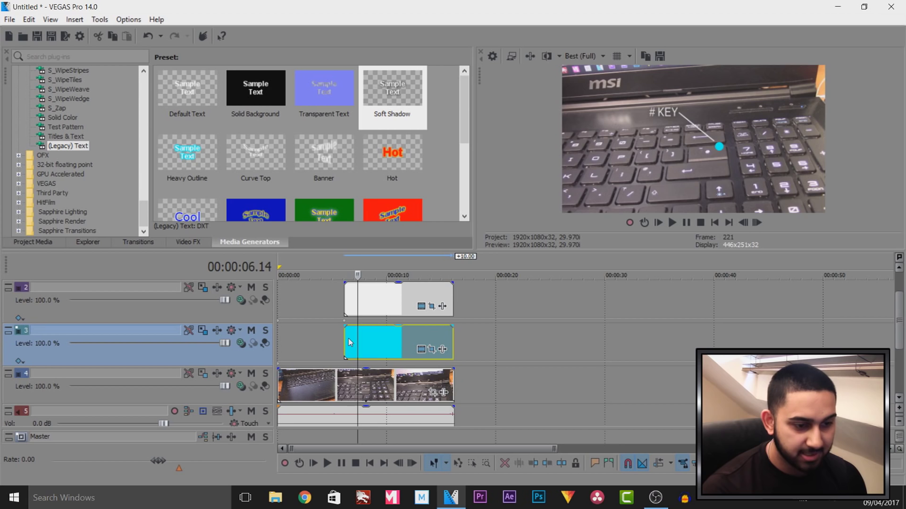
click(349, 344)
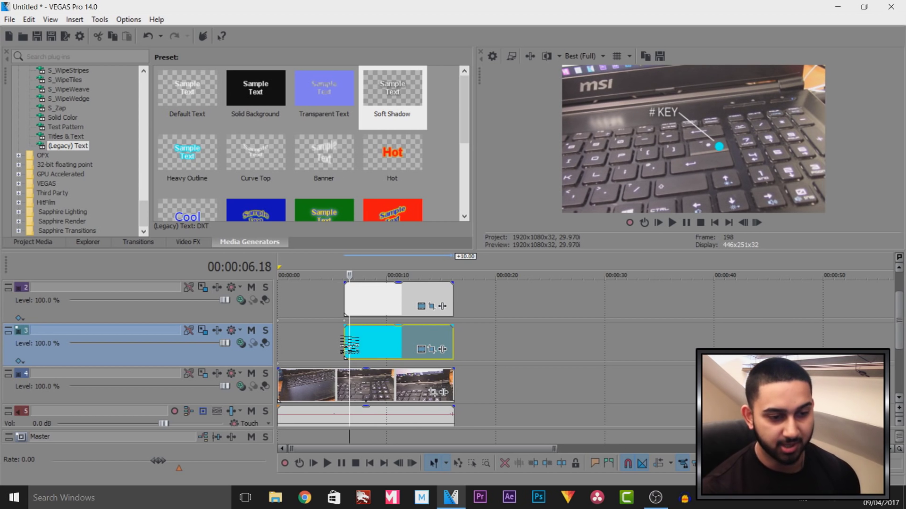
click(348, 347)
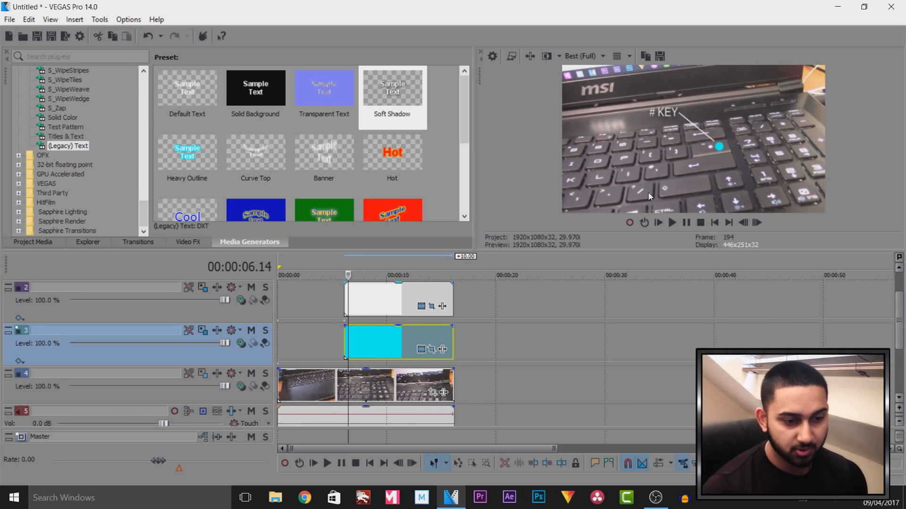
click(345, 352)
Insert a video track above the footage and fill it with a Blue Solid Color event.
right_click(260, 396)
click(313, 245)
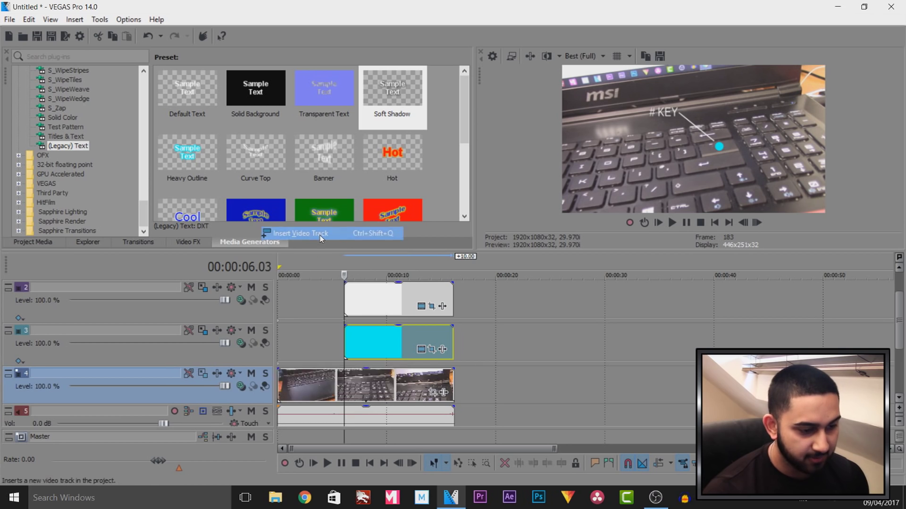
click(69, 120)
drag(210, 141, 375, 392)
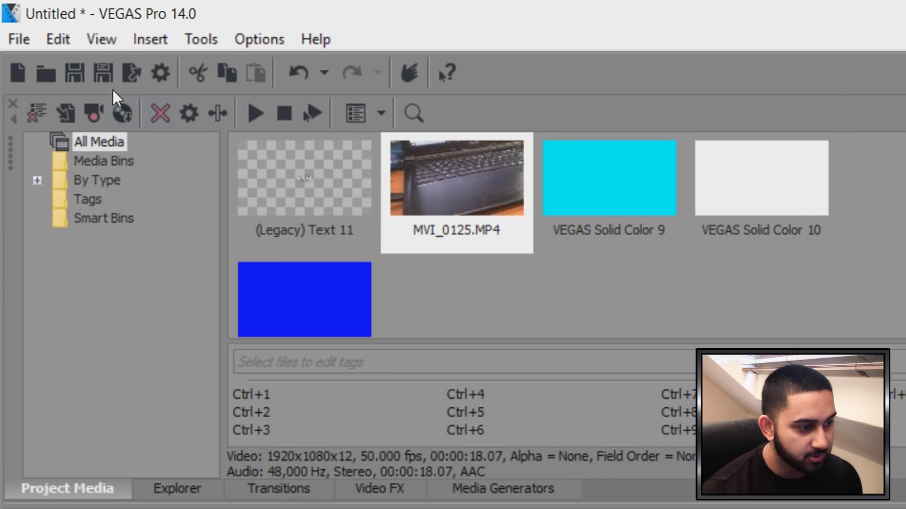
Show the Transitions window and select Gradient Wipe to list its presets.
click(102, 41)
mouse_move(302, 137)
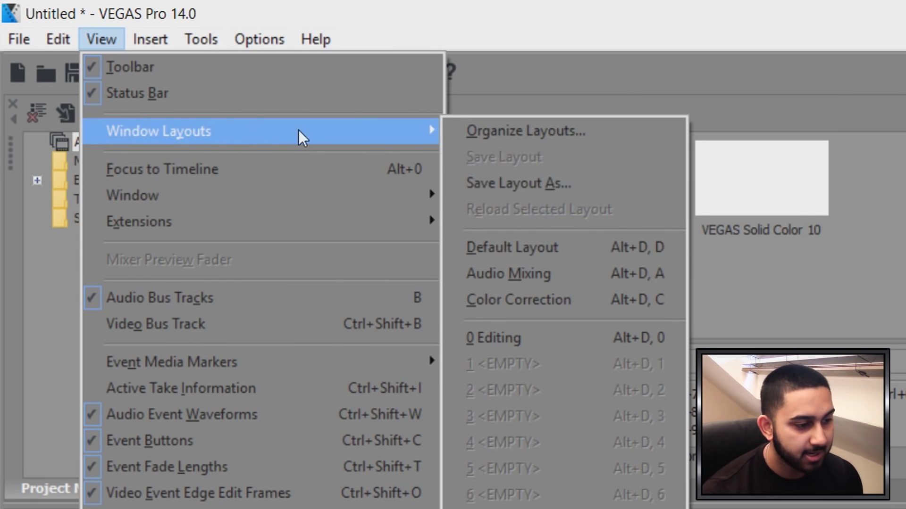
click(653, 247)
click(283, 488)
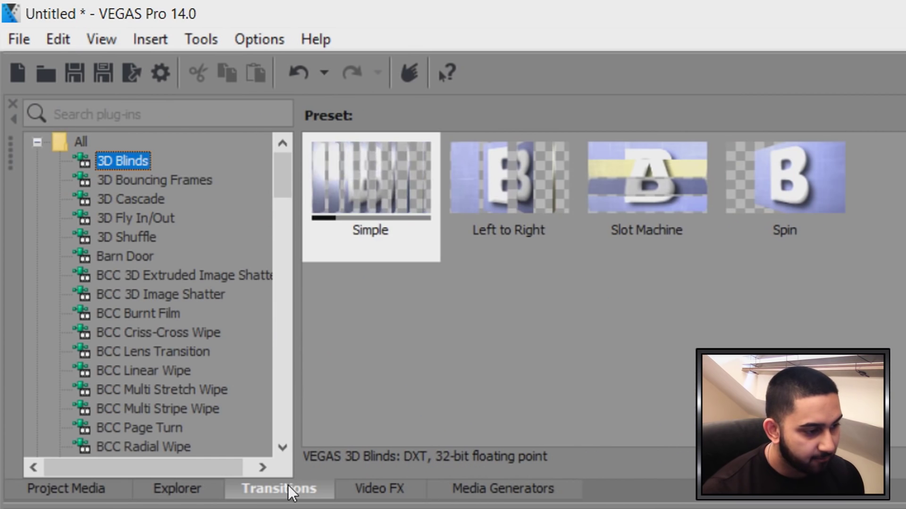
scroll(251, 197, down, 1)
scroll(251, 196, down, 3)
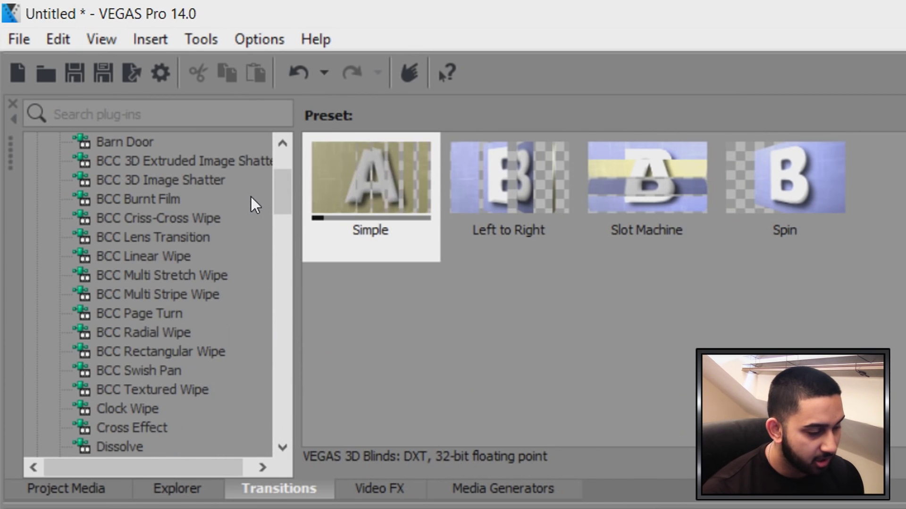
scroll(251, 197, down, 1)
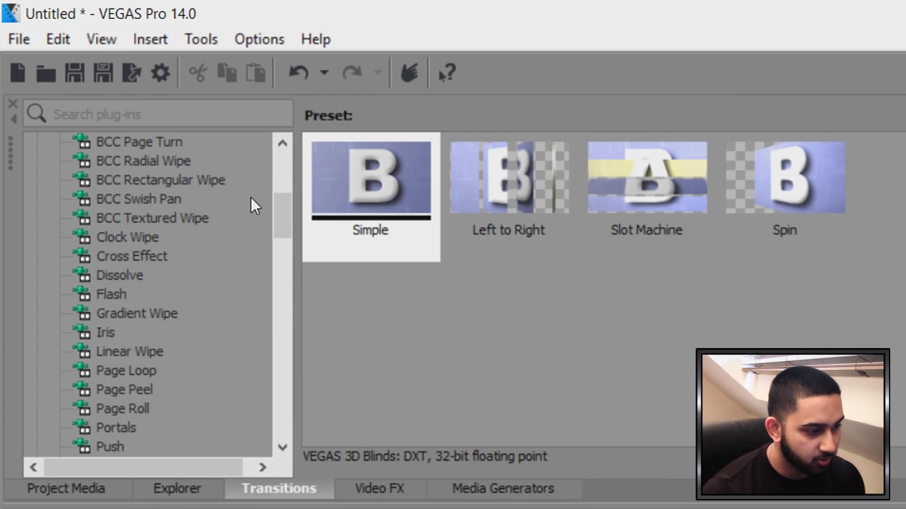
scroll(242, 212, down, 2)
click(135, 191)
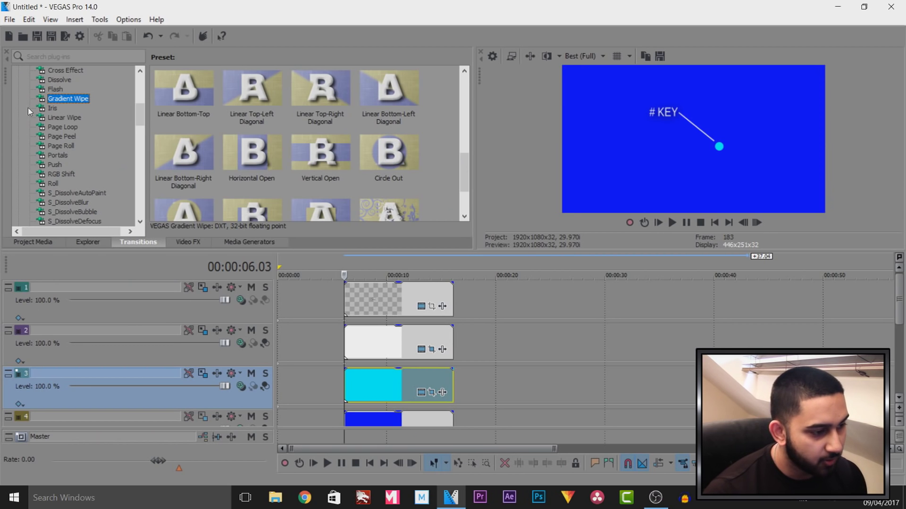
Apply Circle Out to the cyan dot and Linear Bottom-Right Diagonal to the later-starting white line.
mouse_move(388, 151)
mouse_down()
mouse_move(717, 163)
mouse_move(402, 330)
mouse_move(347, 377)
mouse_move(352, 384)
mouse_up()
click(363, 75)
scroll(507, 344, up, 5)
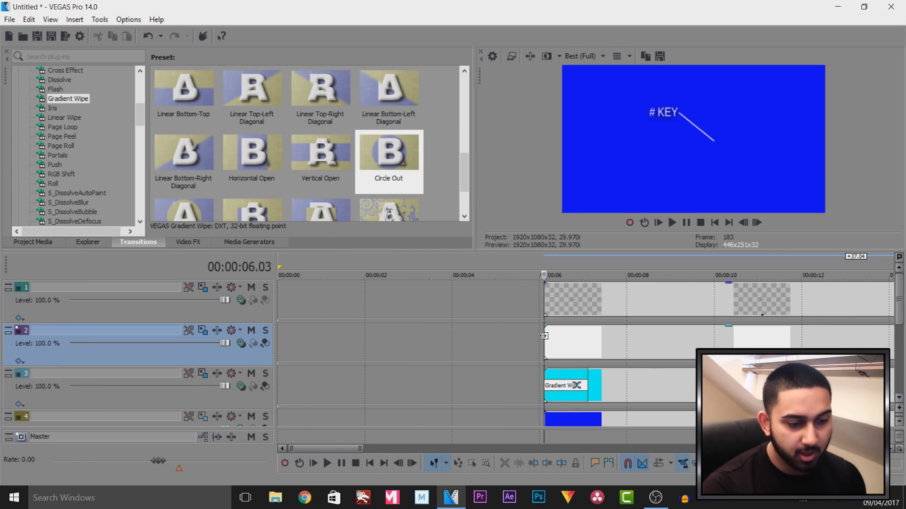
drag(543, 336, 580, 339)
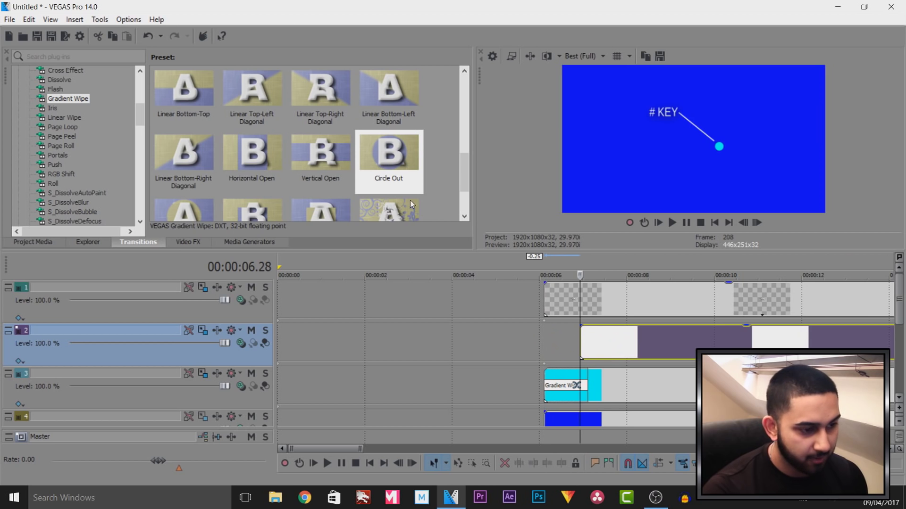
scroll(402, 172, up, 1)
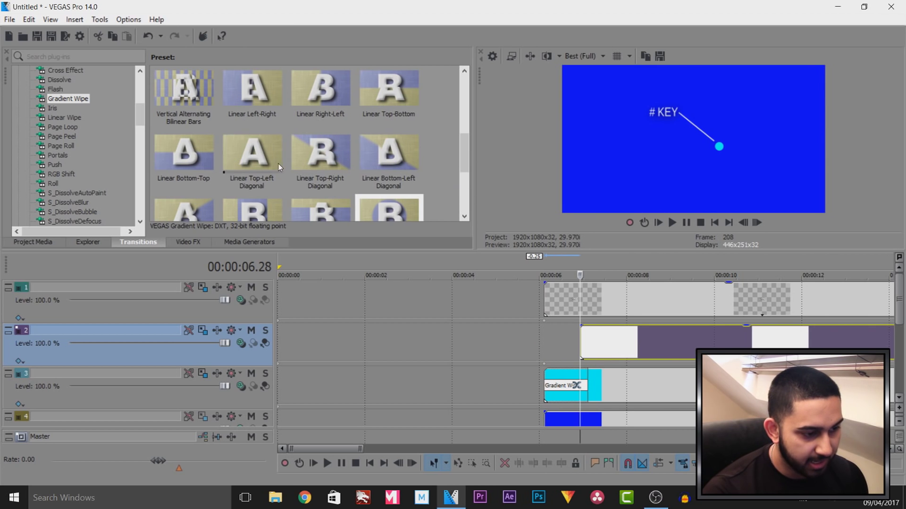
scroll(192, 166, down, 1)
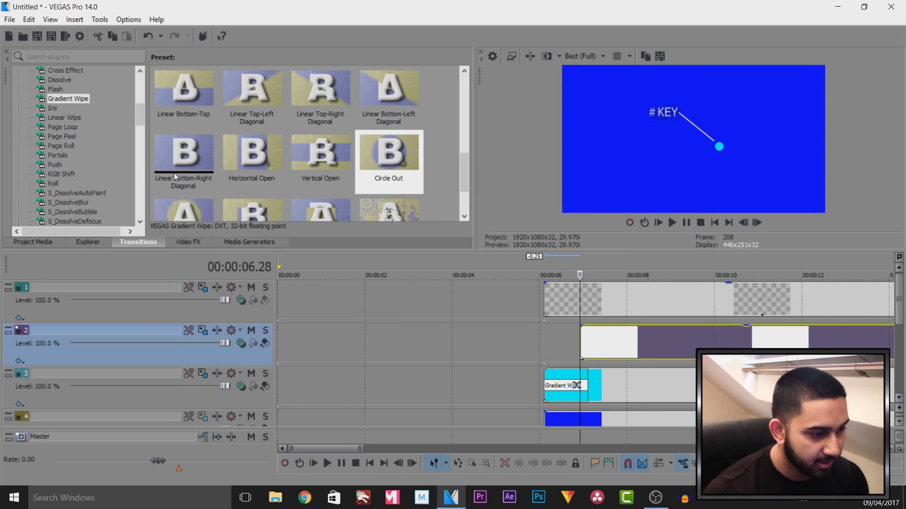
drag(177, 149, 582, 344)
Delay the track 1 '# KEY' event to start near 8 seconds and play from 00:00:06.03.
click(364, 72)
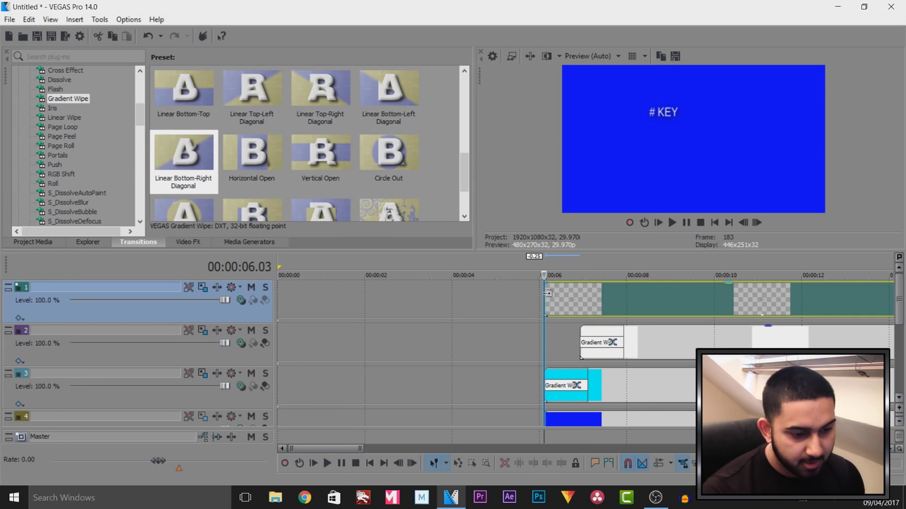
drag(545, 302, 661, 285)
click(544, 342)
key(space)
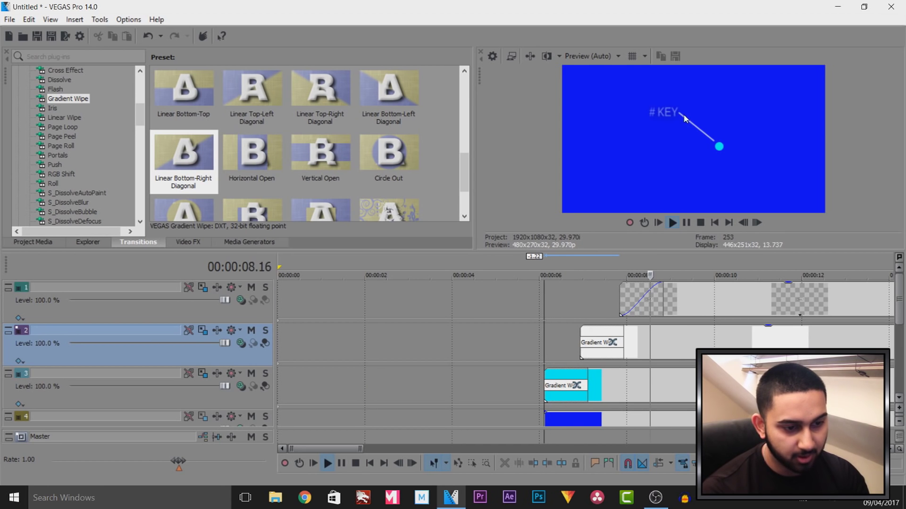
Stop playback, zoom out, and set a time selection spanning the blue track 4 event.
key(space)
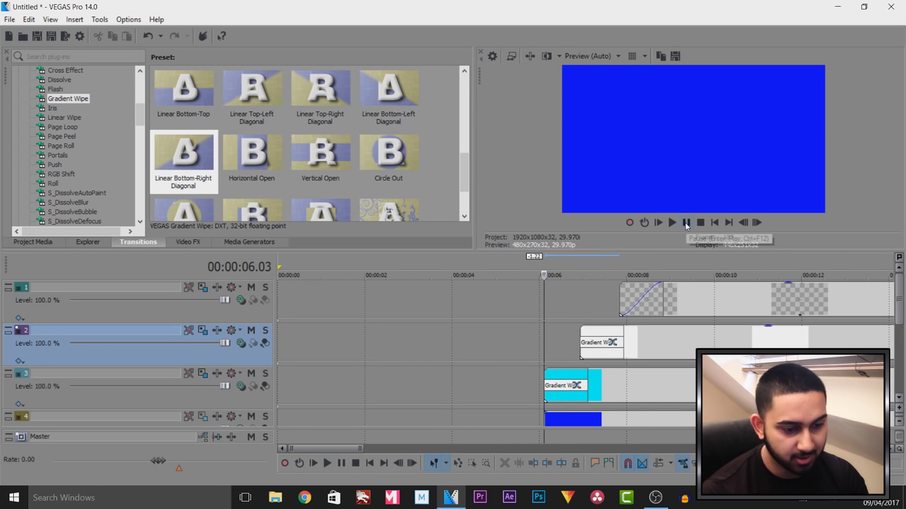
key(ctrl+a)
scroll(409, 383, down, 3)
click(409, 383)
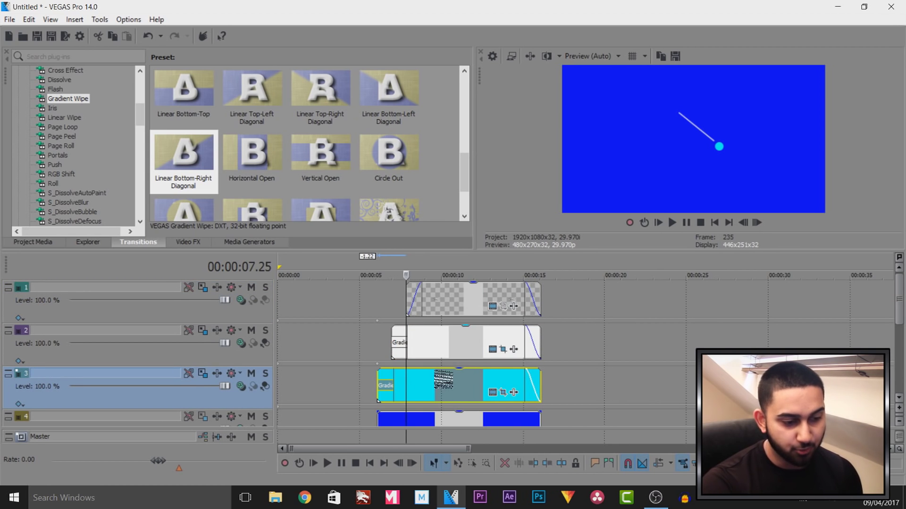
drag(901, 308, 902, 321)
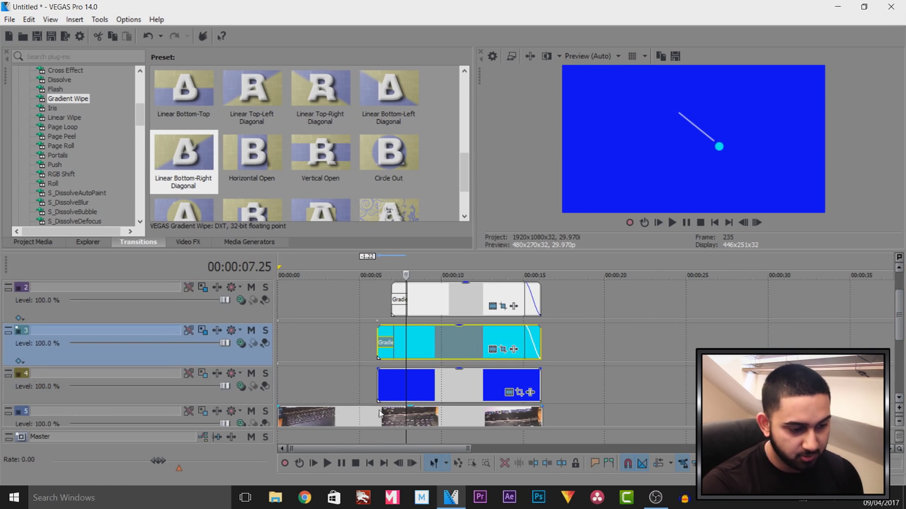
double_click(438, 378)
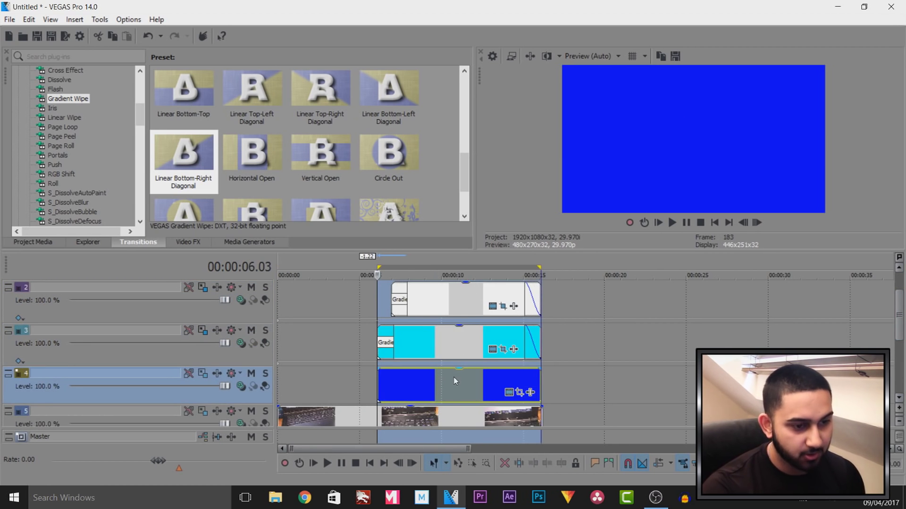
Set the preview quality to Best (Full).
click(617, 56)
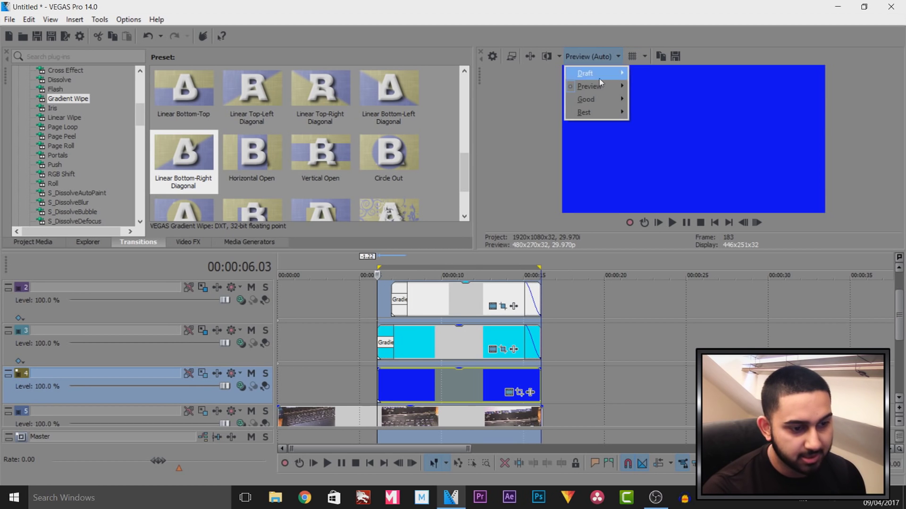
mouse_move(600, 118)
click(644, 125)
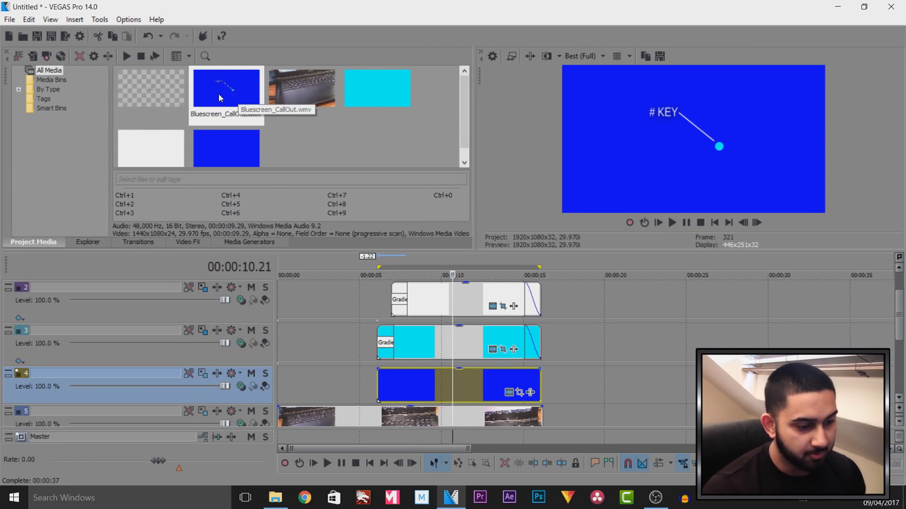
Move the track 1–3 callout events aside to about 00:00:32.
click(435, 337)
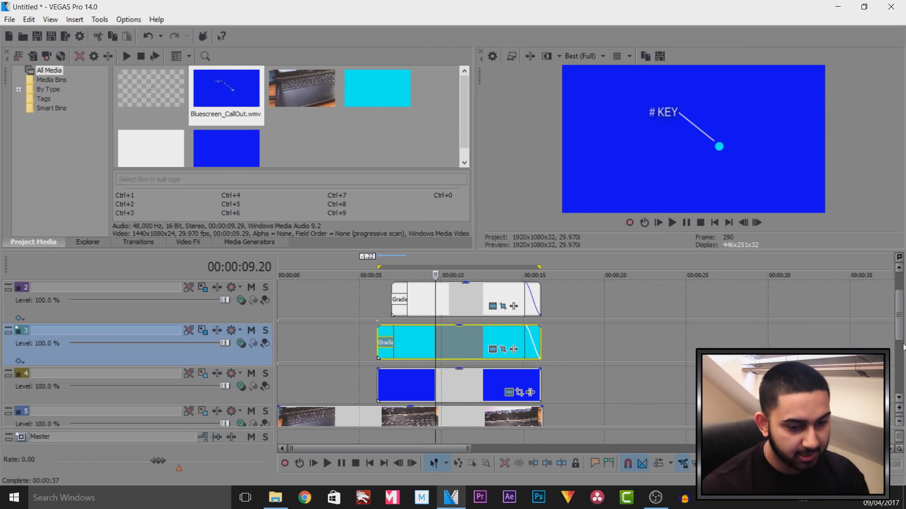
scroll(462, 302, up, 1)
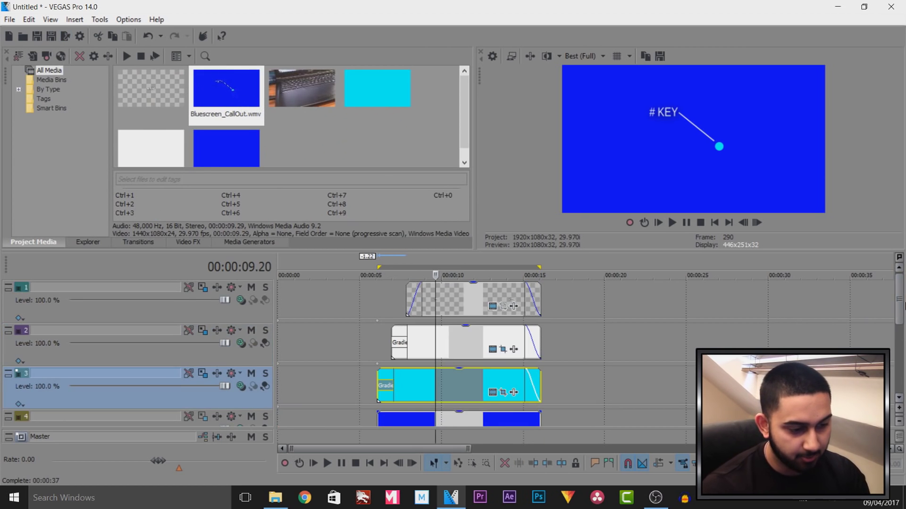
shift+click(462, 299)
drag(423, 350, 901, 315)
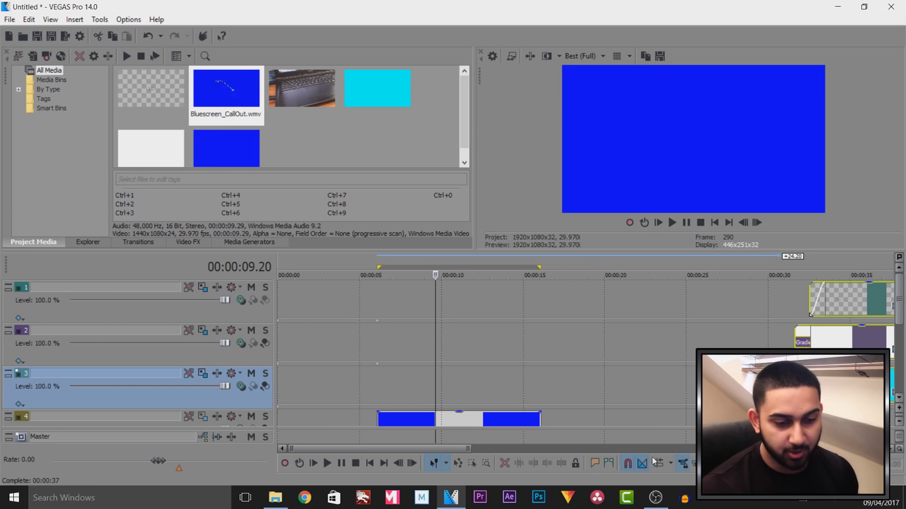
Select the blue track 4 event and put the playhead at its start.
scroll(901, 299, down, 2)
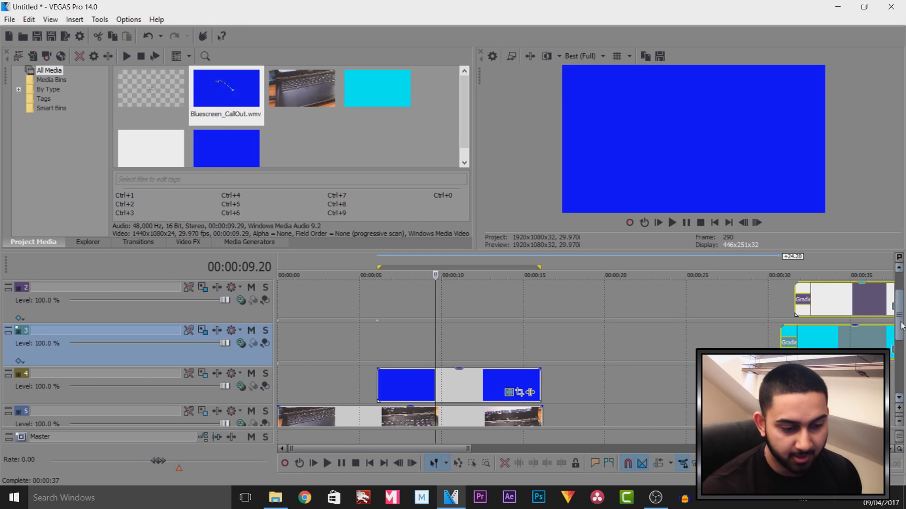
click(417, 349)
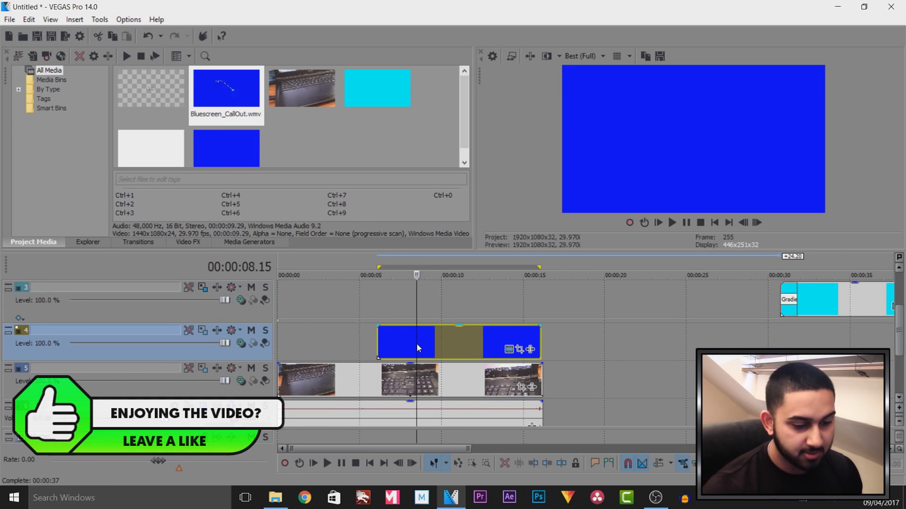
click(379, 351)
Replace the blue event with Bluescreen_CallOut.wmv on track 4 and delete its audio track.
key(Delete)
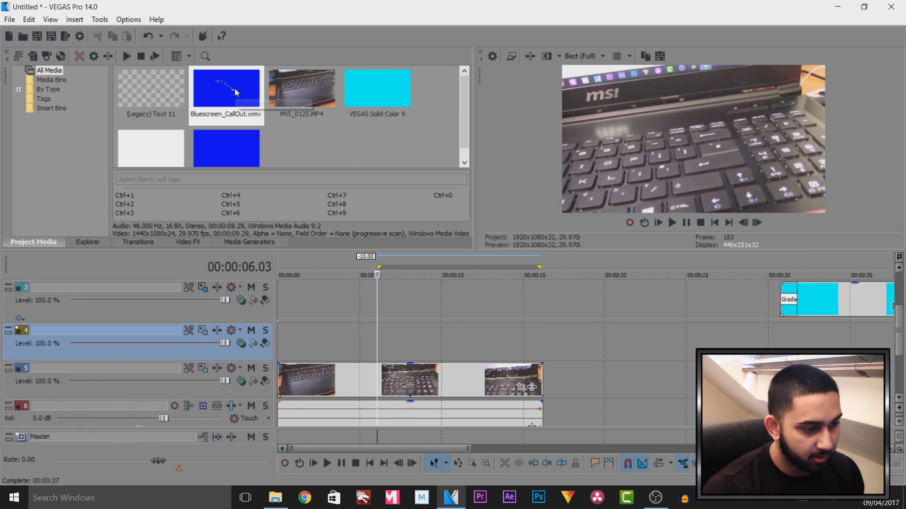
drag(228, 92, 390, 351)
right_click(254, 394)
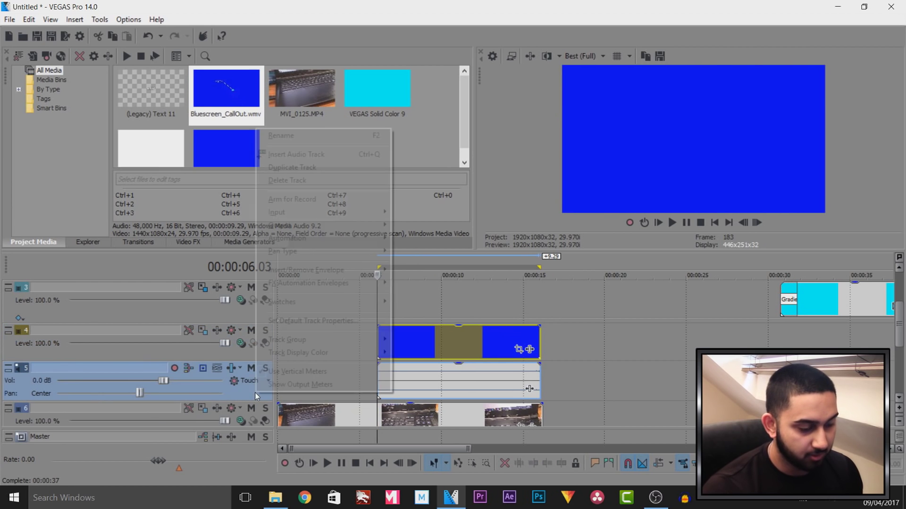
click(357, 185)
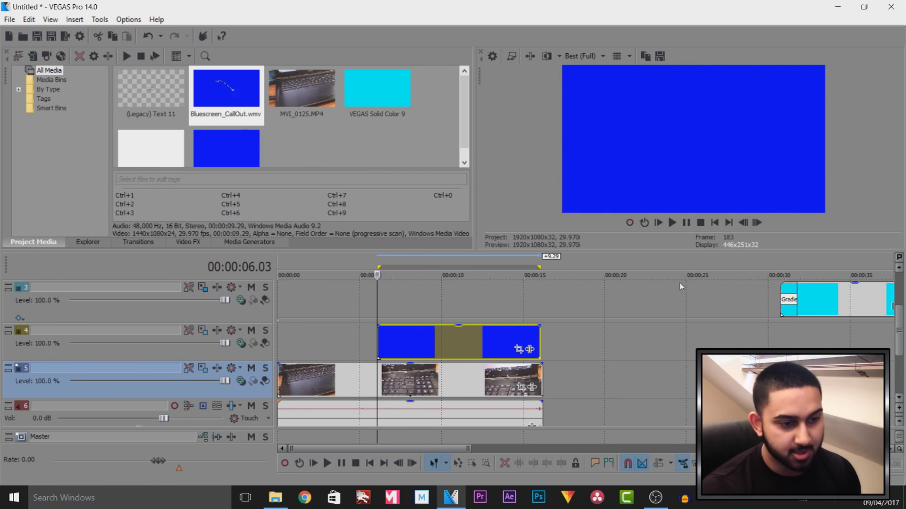
Play back the callout over the keyboard footage to check it.
click(686, 224)
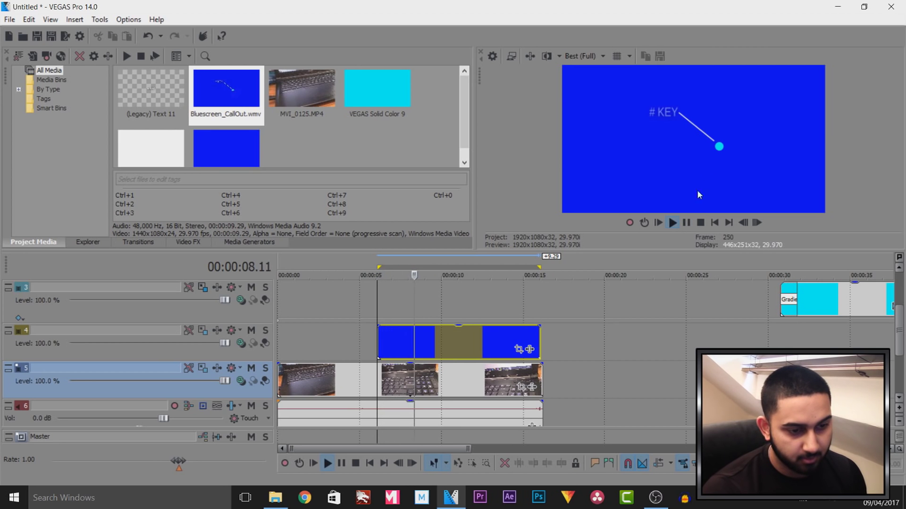
click(688, 222)
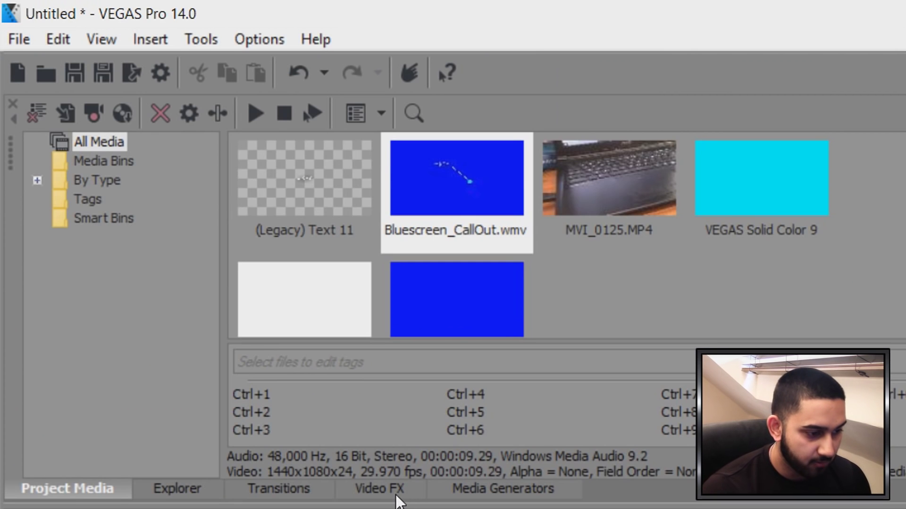
click(196, 243)
Apply Chroma Keyer to the callout, sampling the blue background with low threshold 0.252.
drag(374, 163, 357, 268)
scroll(236, 260, up, 3)
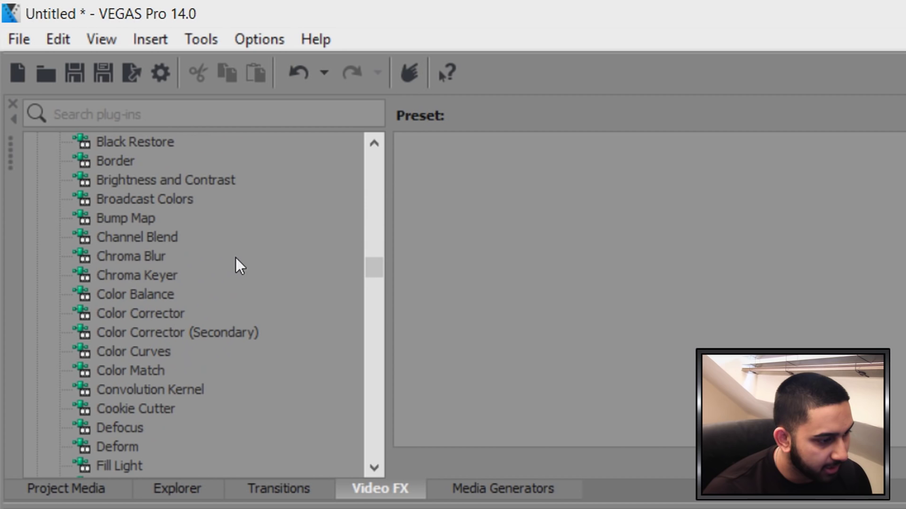
click(142, 274)
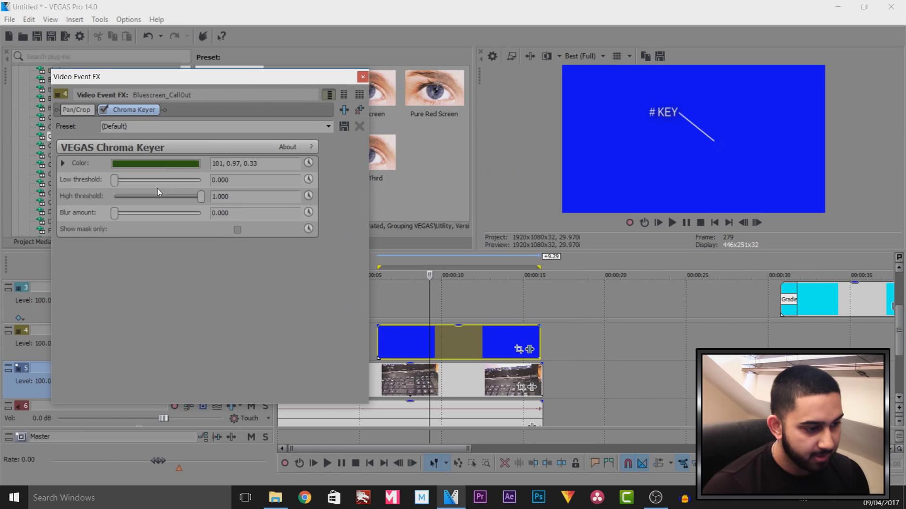
click(171, 166)
click(142, 179)
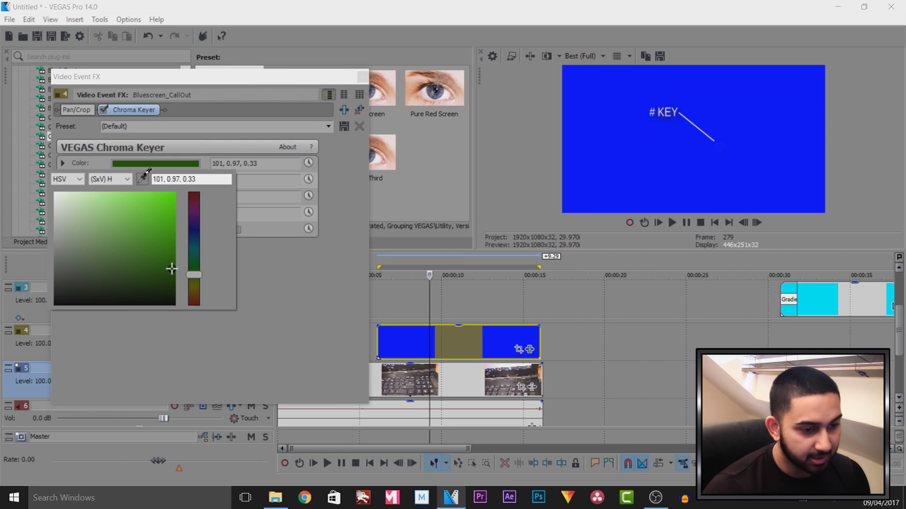
click(607, 106)
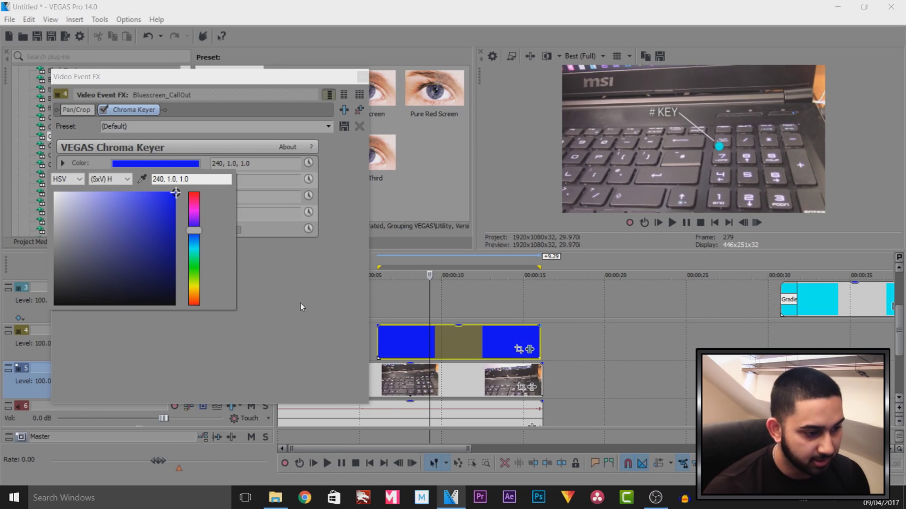
click(300, 303)
drag(117, 183, 138, 183)
click(363, 77)
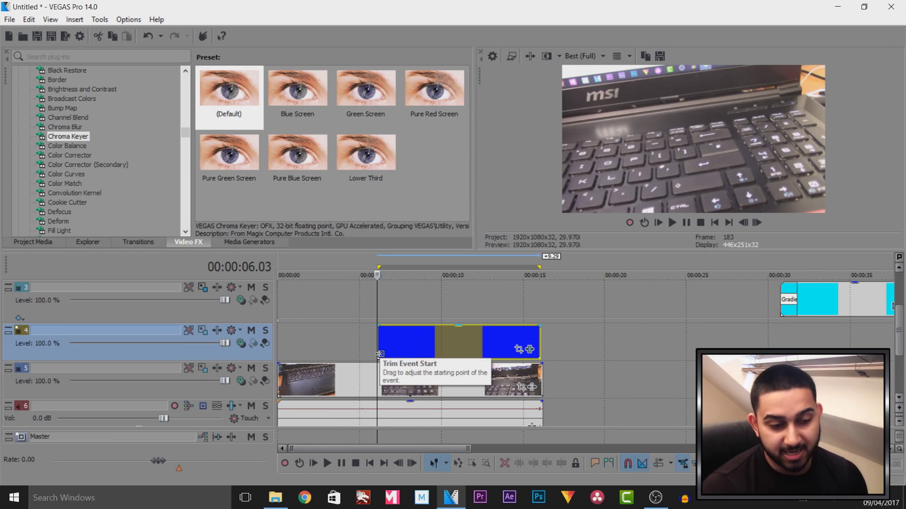
Pause playback at 00:00:06.21 where the cyan dot appears, then open track 4's Track Motion.
key(space)
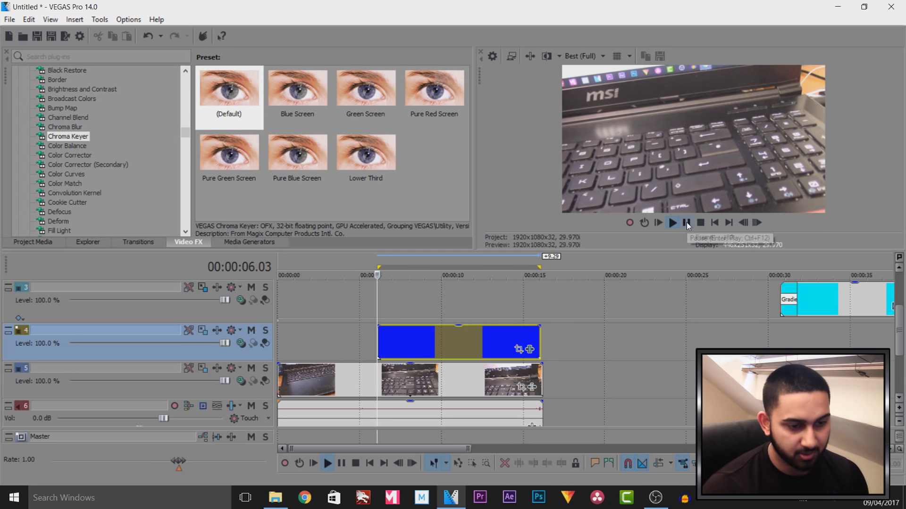
click(686, 222)
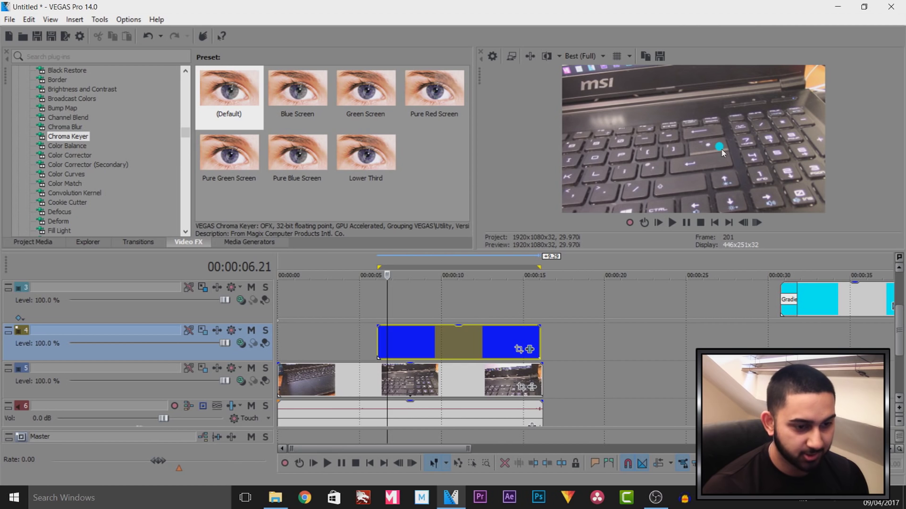
click(203, 330)
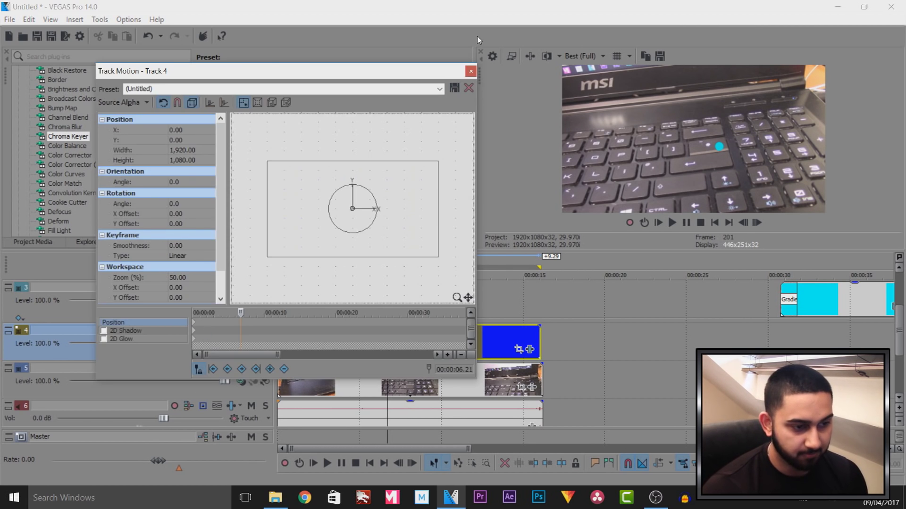
Shorten the callout clip on track 4 and shift it to the motion path's start.
drag(427, 71, 335, 10)
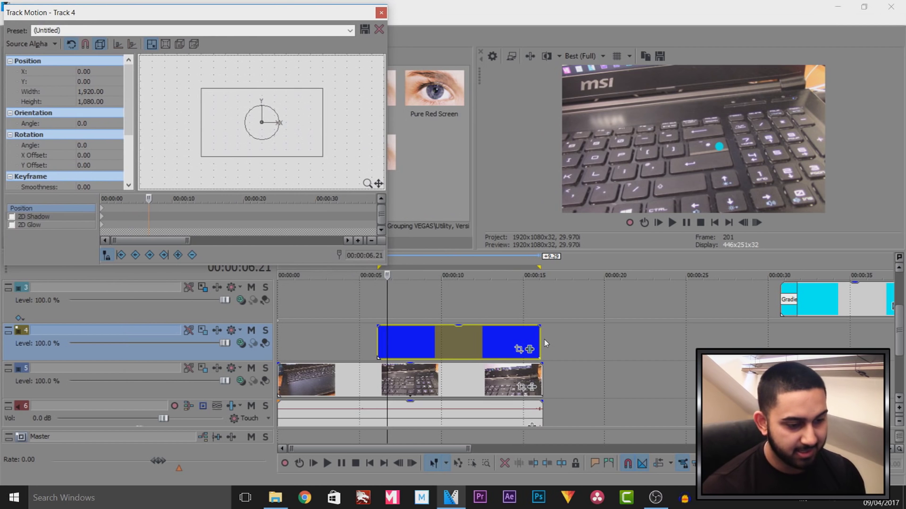
drag(538, 342, 453, 343)
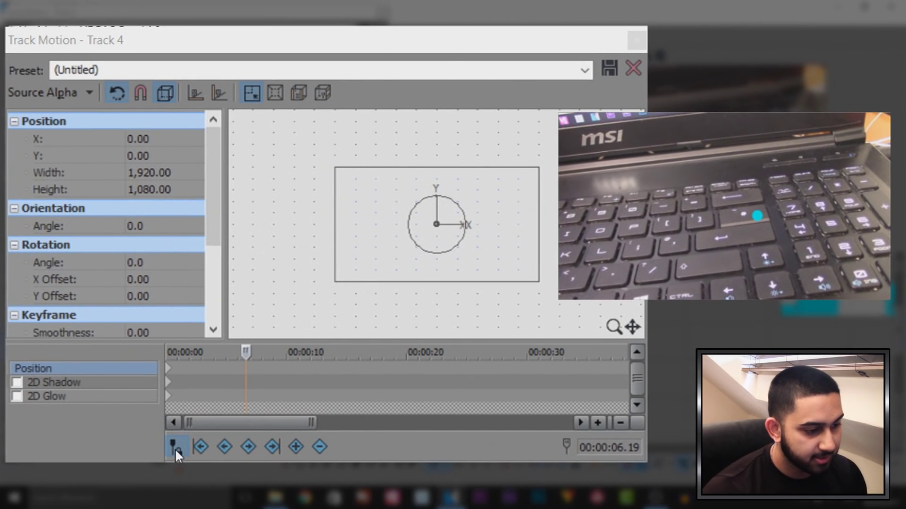
drag(507, 261, 499, 255)
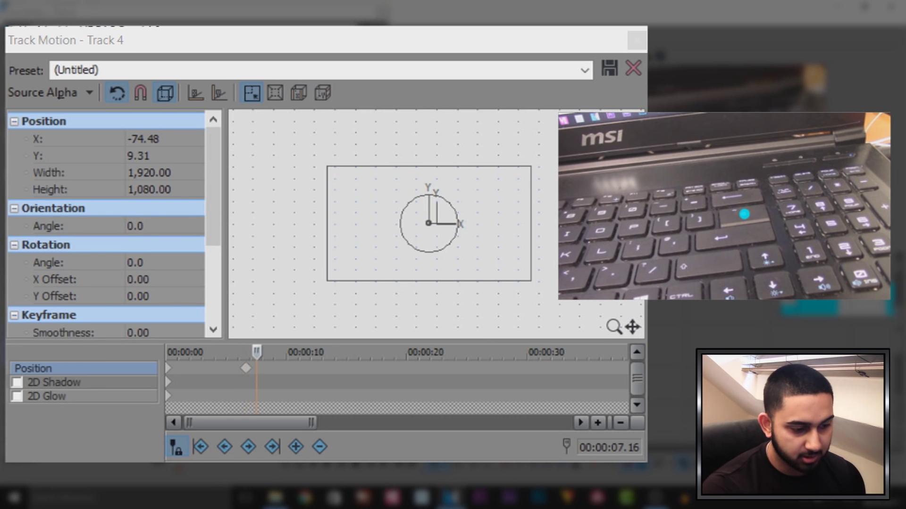
Add position keyframes from 00:00:07.16, nudging the callout down and left onto the hash key.
double_click(256, 368)
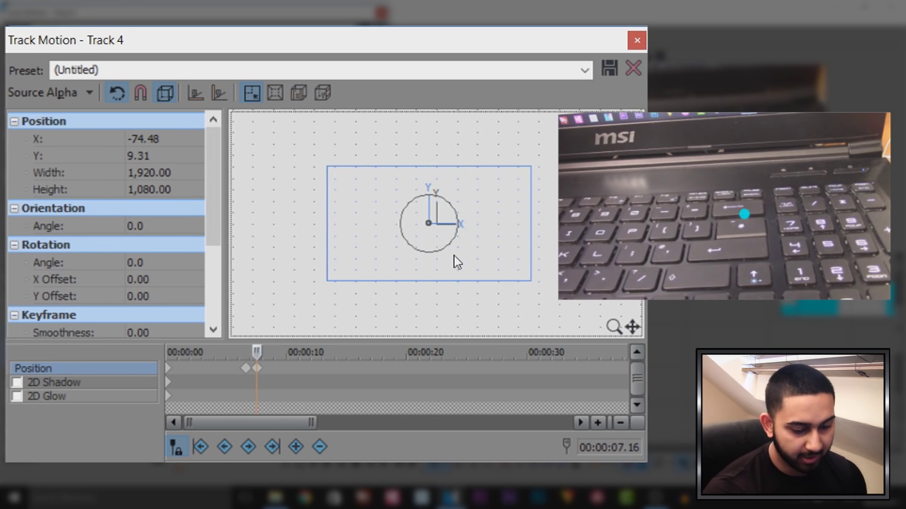
key(Down)
key(Down)
key(Left)
key(Down)
key(Down)
key(Down)
key(Down)
key(Down)
key(Down)
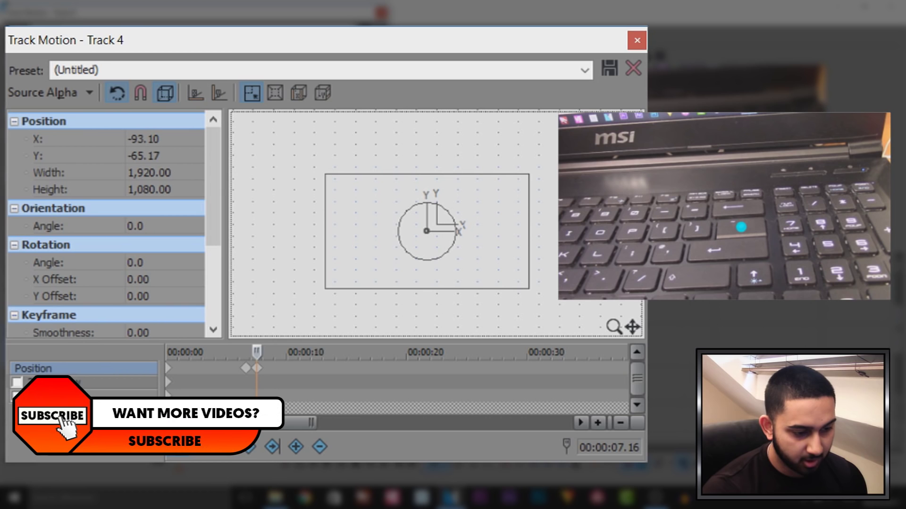
click(512, 267)
key(Left)
key(Left)
key(Left)
key(Left)
key(Left)
key(Left)
key(Left)
key(Left)
key(Left)
key(Left)
key(Left)
key(Left)
key(Left)
key(Left)
key(Left)
key(Left)
key(Left)
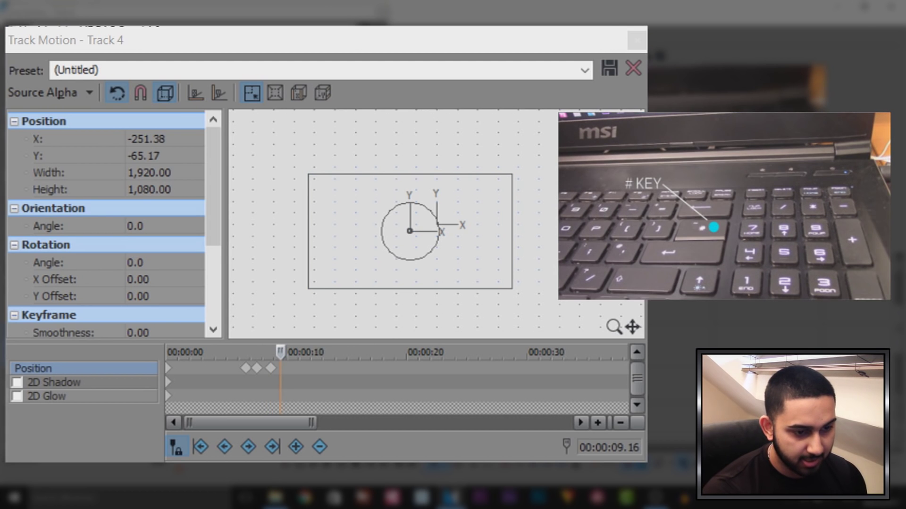
Add keyframes at 9.16 and 10.12 seconds, nudging the callout to X -344.48, Y -65.17.
click(479, 273)
key(Left)
key(Left)
key(Left)
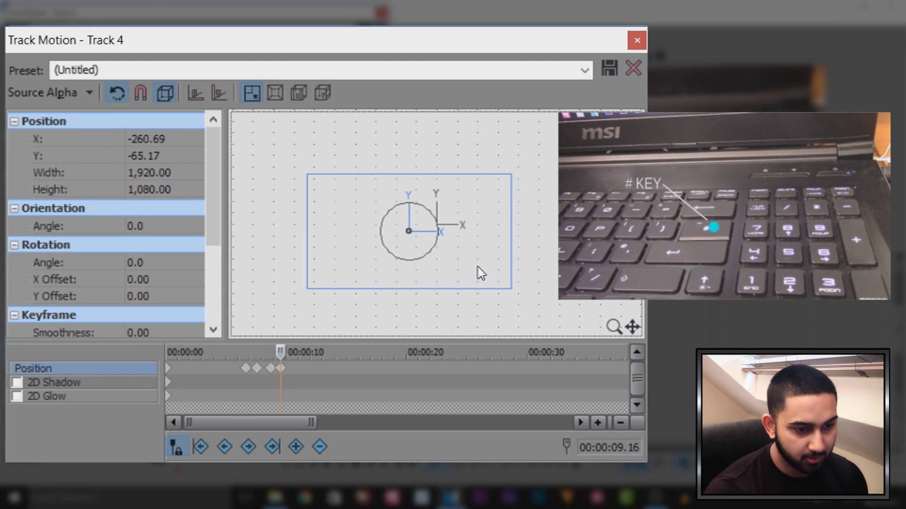
key(Left)
key(Down)
key(Left)
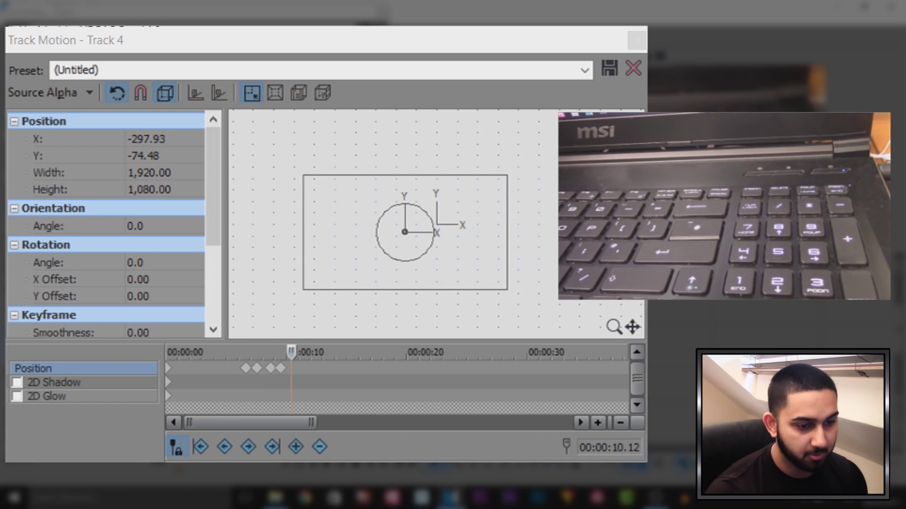
click(423, 257)
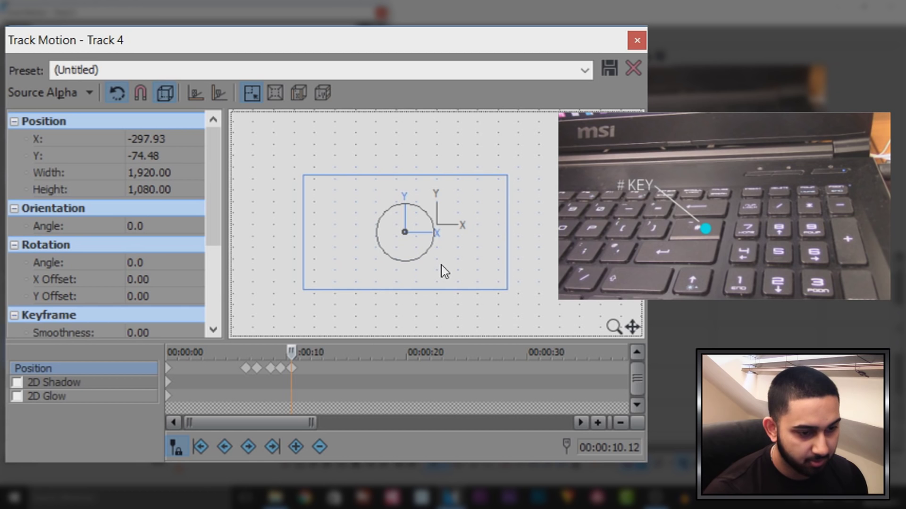
key(Left)
key(Left)
key(Left)
key(Left)
key(Left)
key(Up)
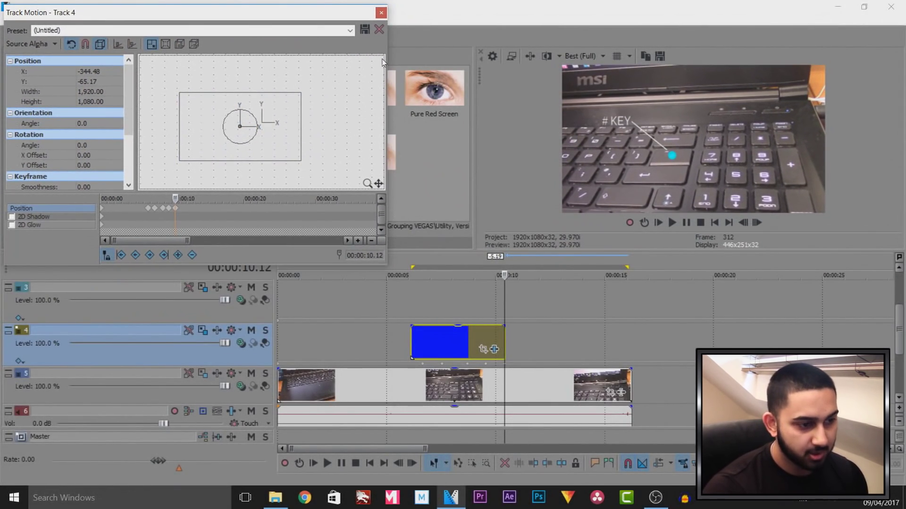
Play the callout from its start to check the cyan dot follows the hash key.
click(470, 23)
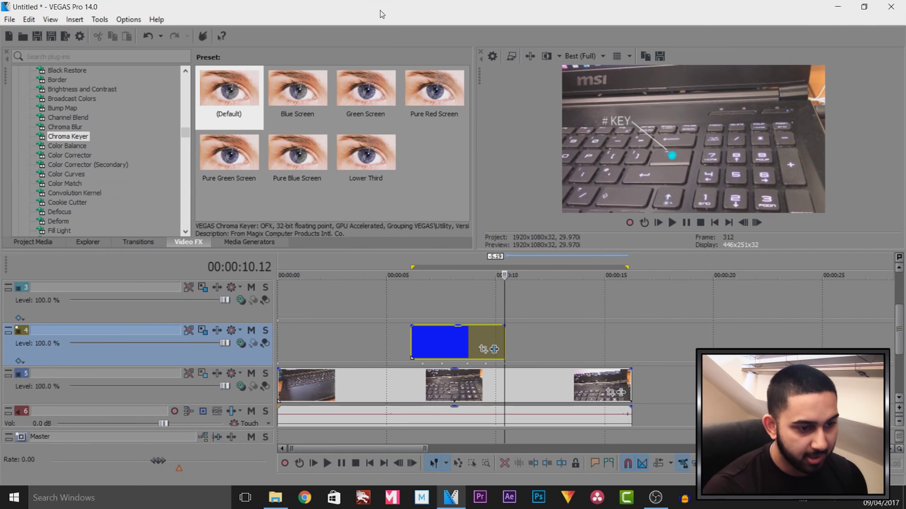
click(413, 349)
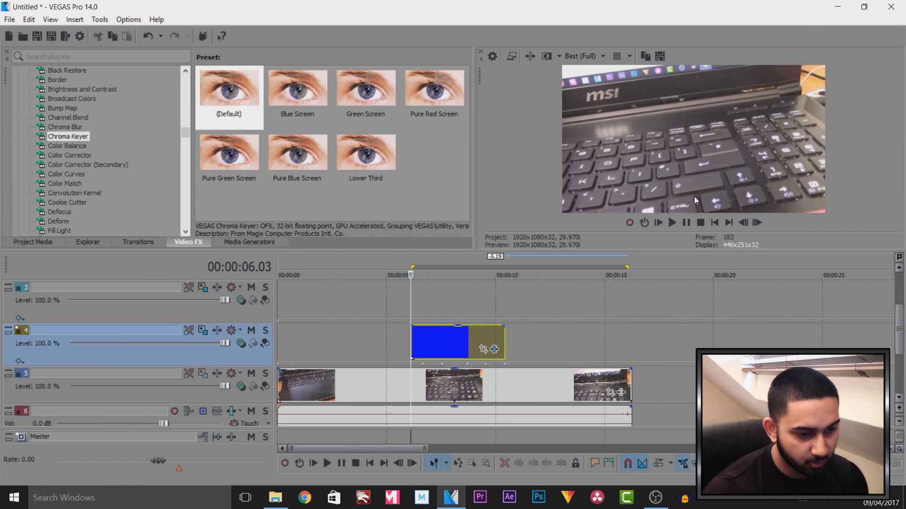
click(669, 224)
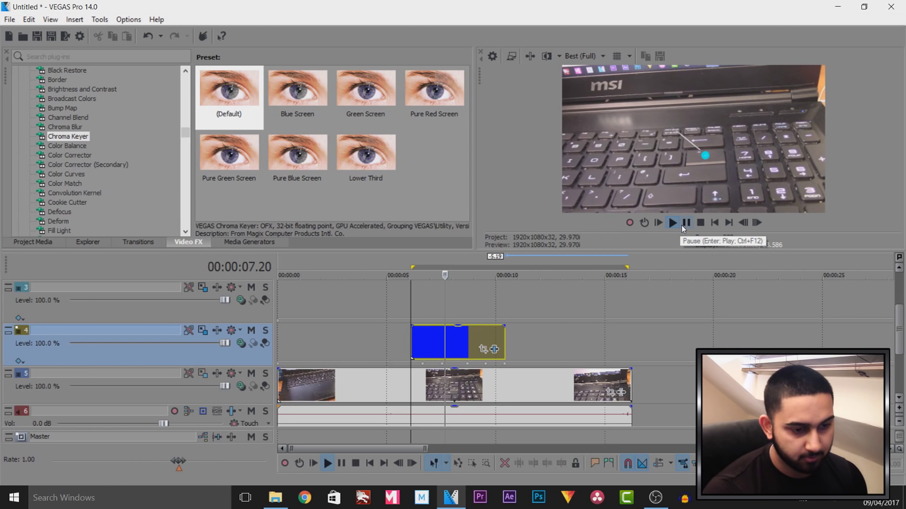
click(685, 225)
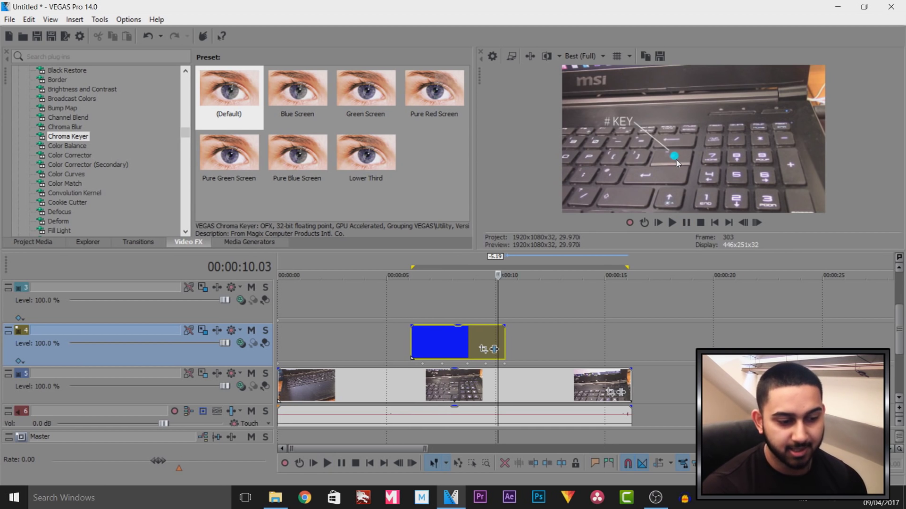
Zoom in on the callout event and set the playhead to about 7 seconds.
click(432, 339)
scroll(432, 338, up, 2)
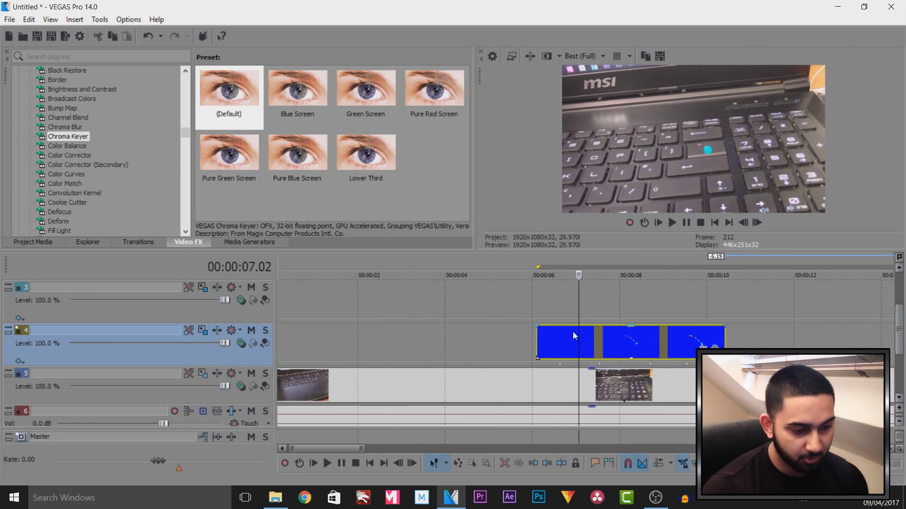
click(581, 348)
click(576, 344)
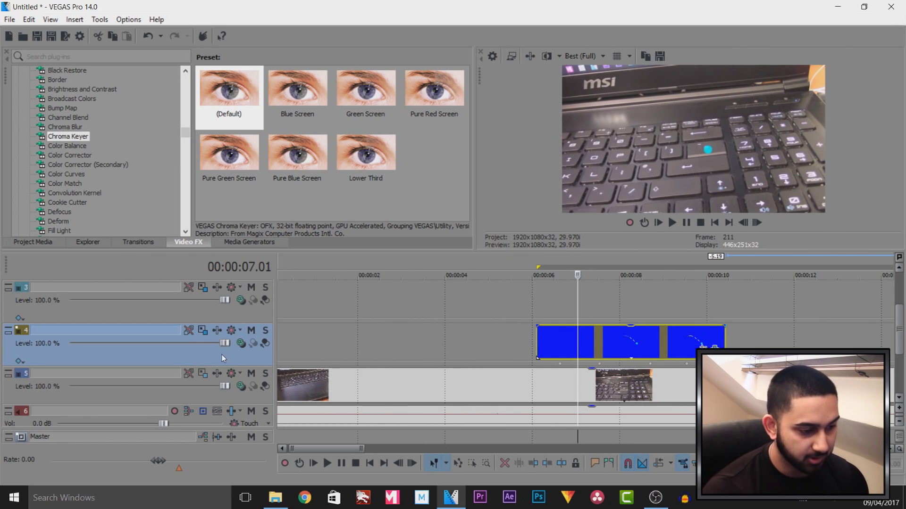
click(206, 333)
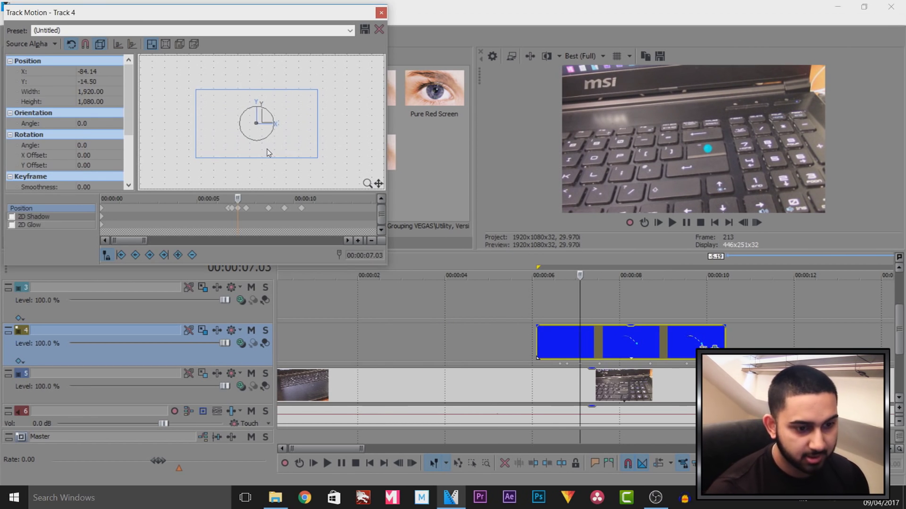
click(590, 350)
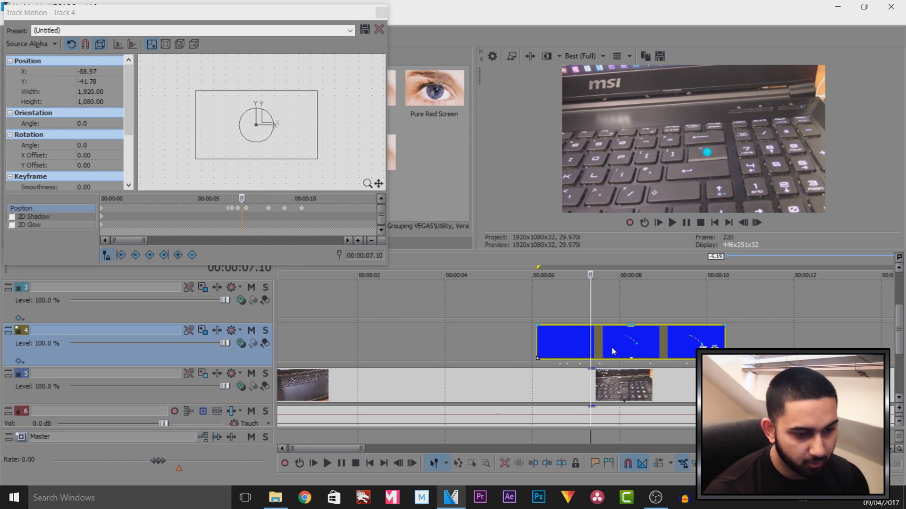
click(608, 349)
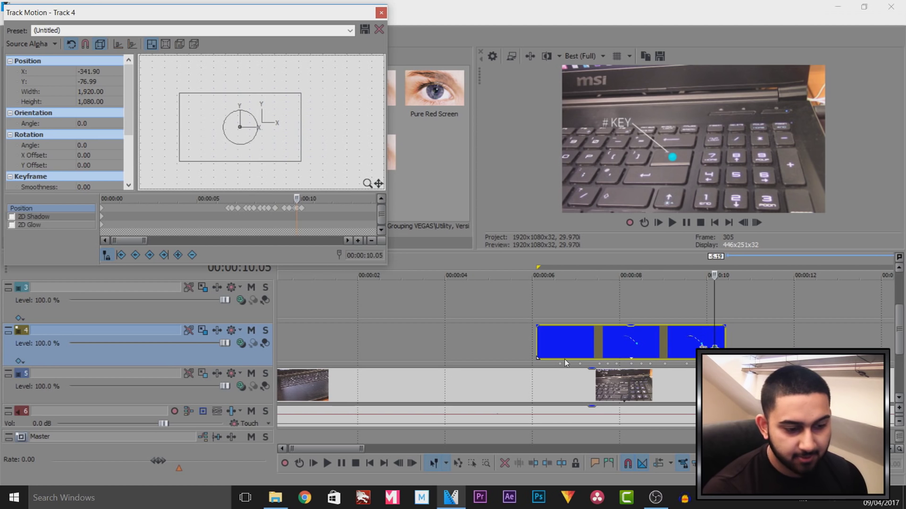
click(381, 15)
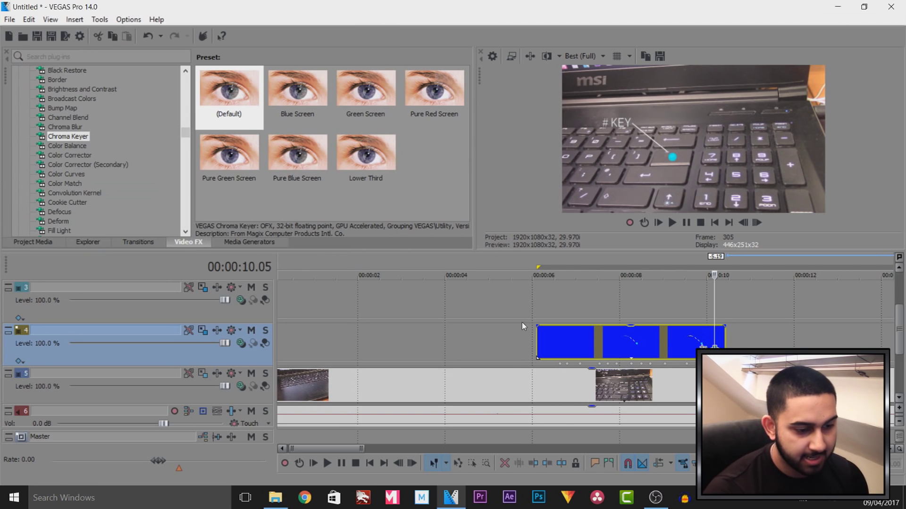
click(513, 307)
click(687, 222)
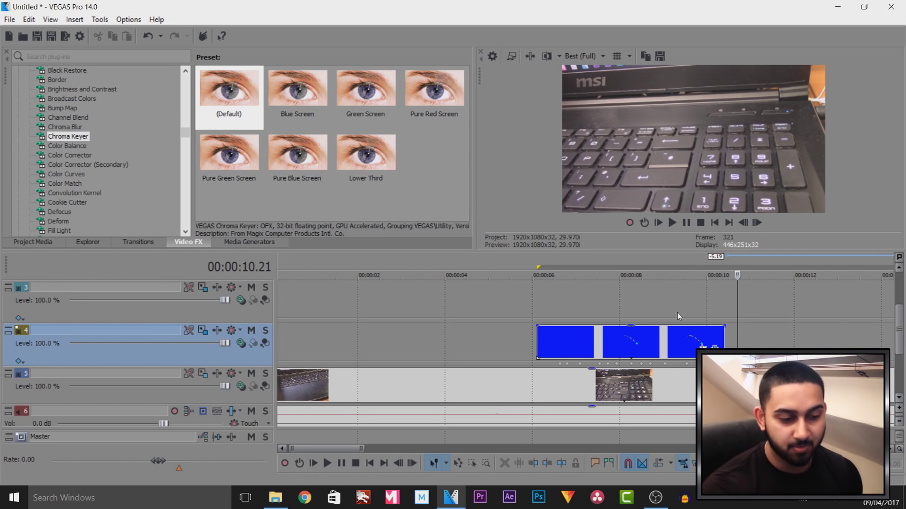
click(541, 306)
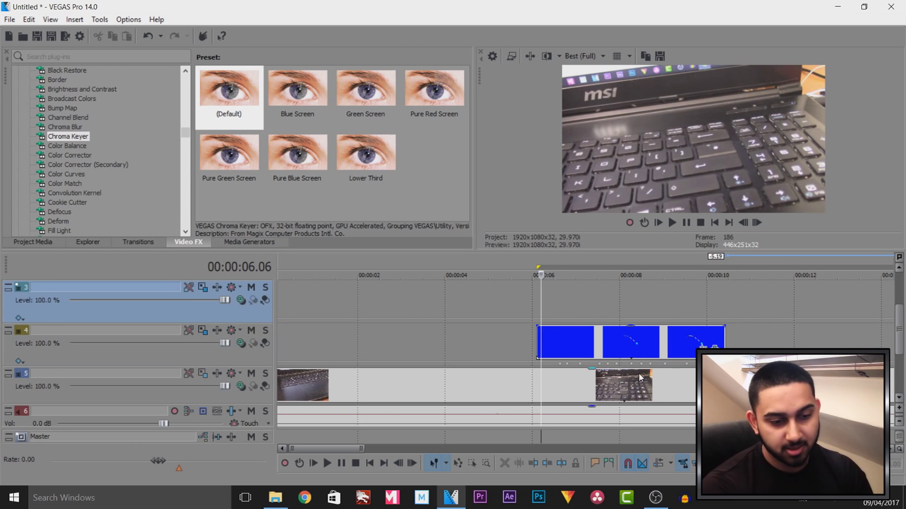
key(space)
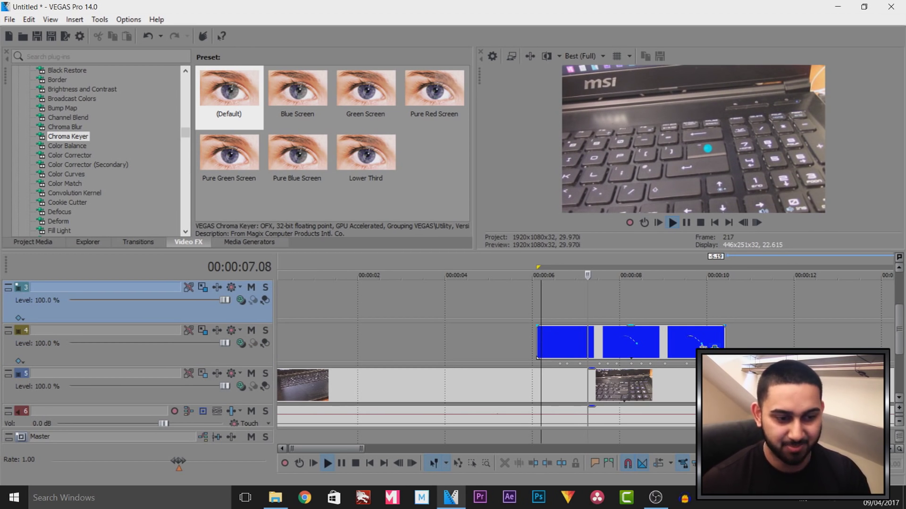
key(space)
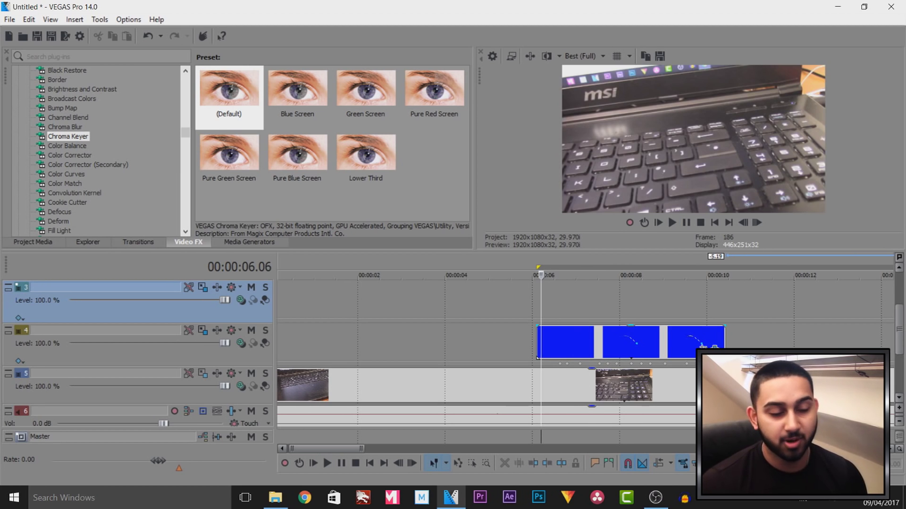